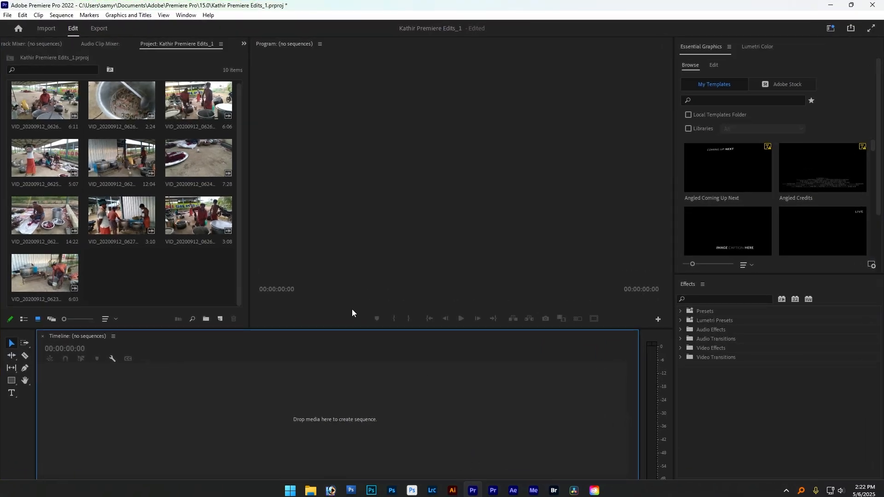
Create a sequence on the timeline from all the project clips and mute audio track A1
left_click(186, 268)
key("ctrl+a")
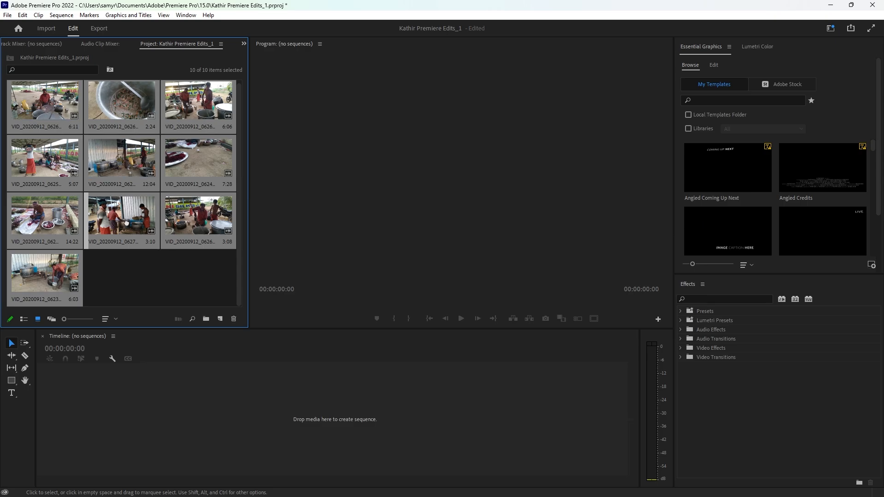
left_click_drag(127, 223, 215, 446)
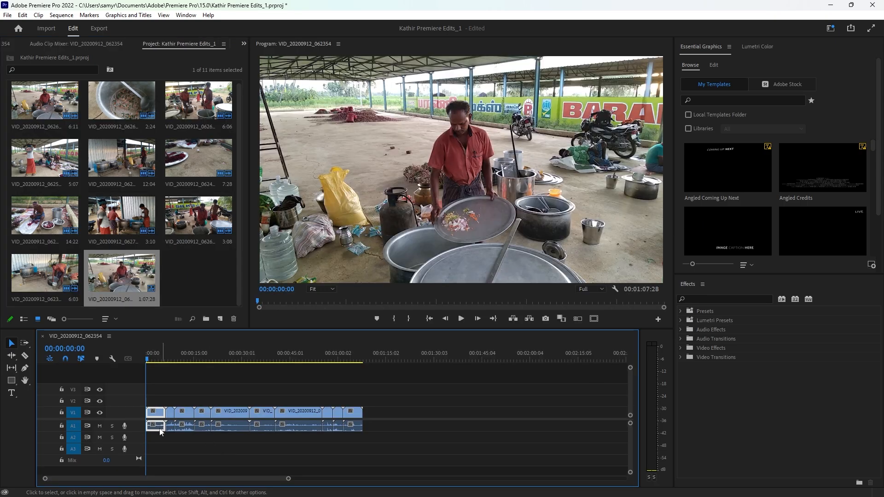
left_click(221, 446)
left_click(100, 425)
Try unlinking the audio from the video of all timeline clips and selecting only the audio parts
left_click_drag(387, 447, 146, 399)
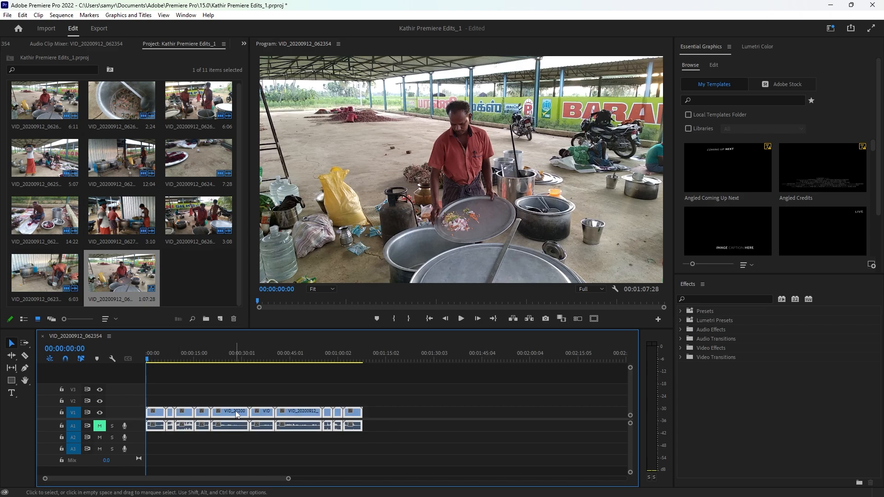
right_click(237, 414)
left_click(260, 182)
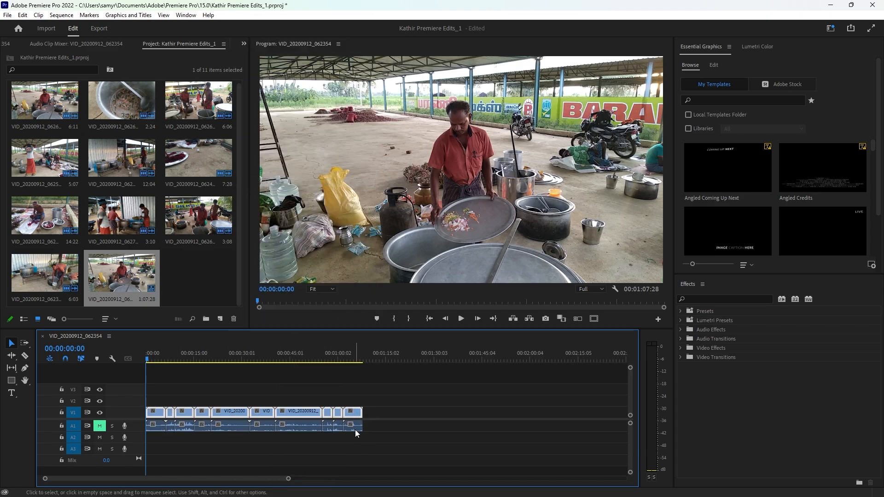
left_click_drag(387, 426, 153, 466)
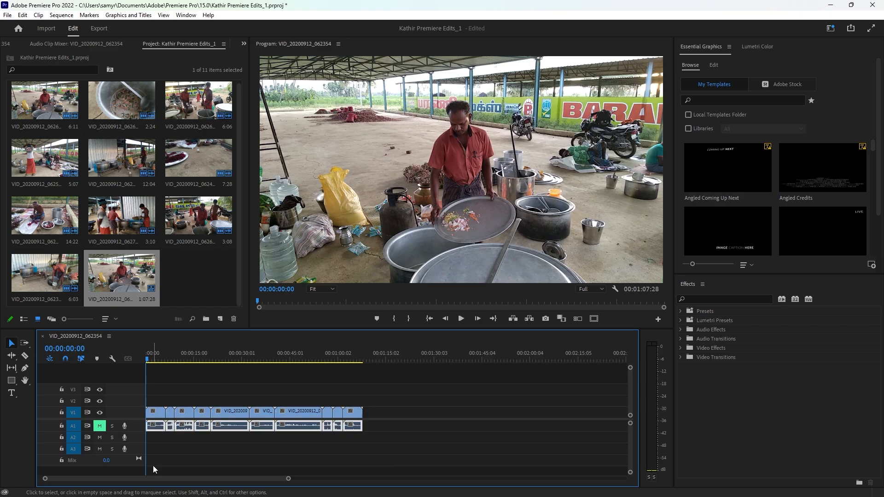
left_click(245, 448)
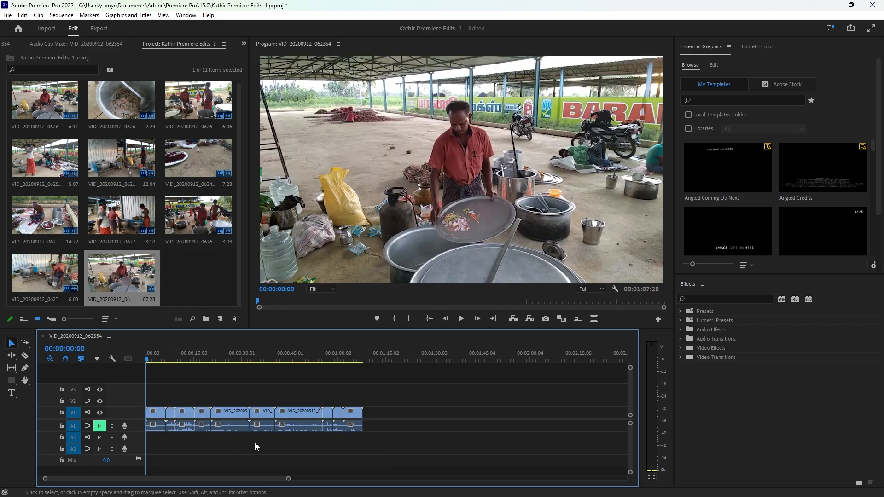
Select only the audio parts of all linked clips on track A1 and delete them
left_click(232, 415)
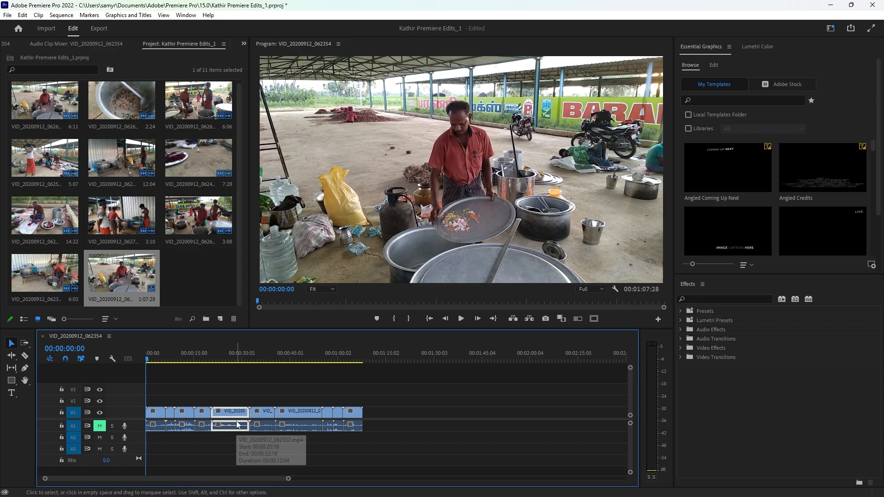
left_click(399, 438)
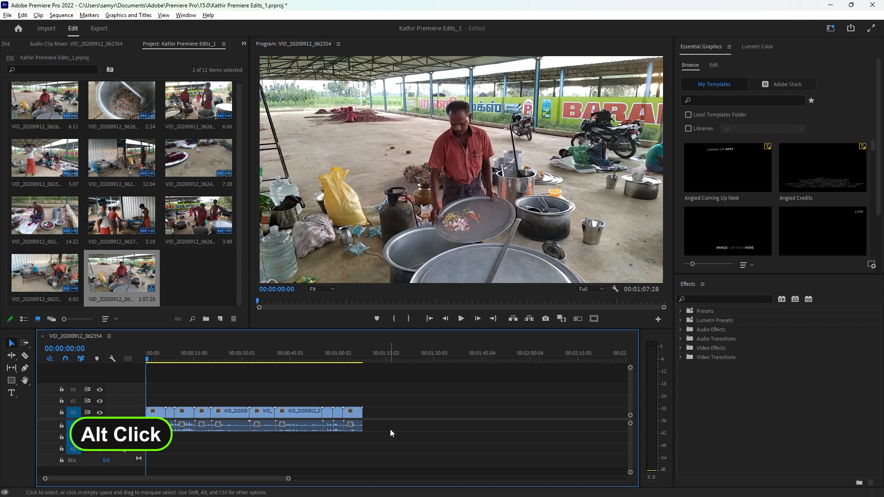
left_click(361, 432, "alt")
key("Delete")
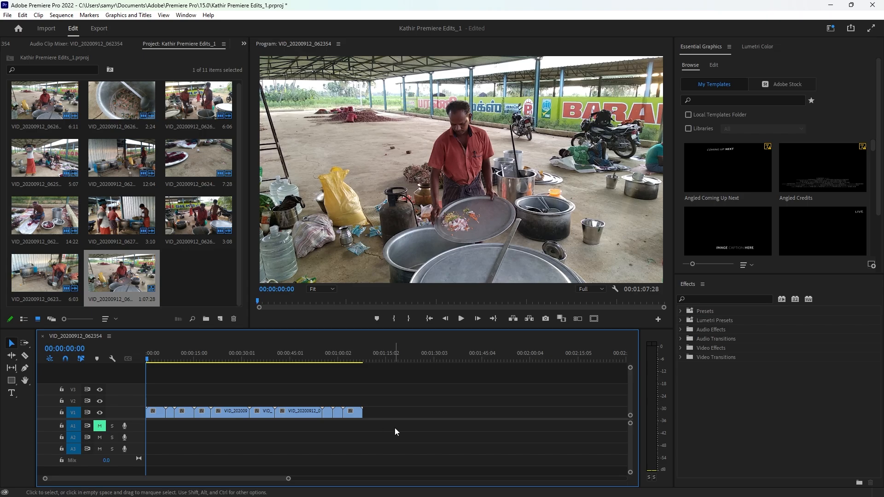
Expand video track V1 to show clip thumbnails and select the first clip, with the playhead near the sequence start
double_click(128, 411)
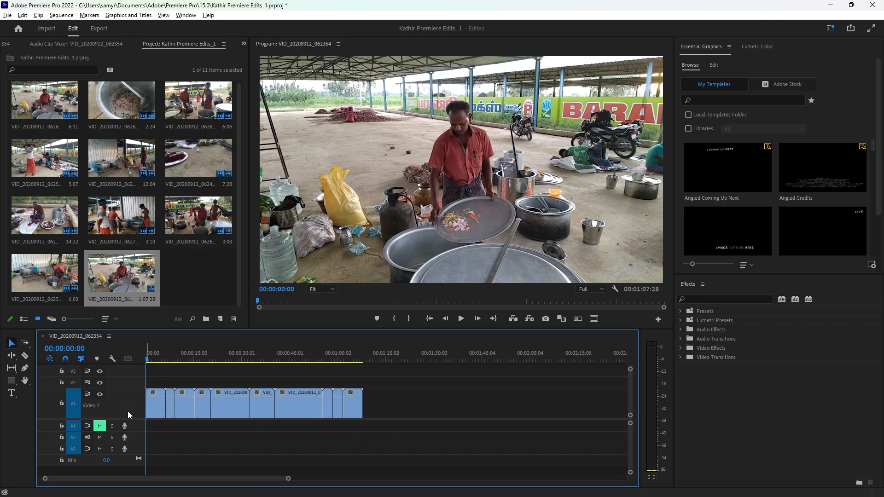
scroll(203, 409, "up", 6)
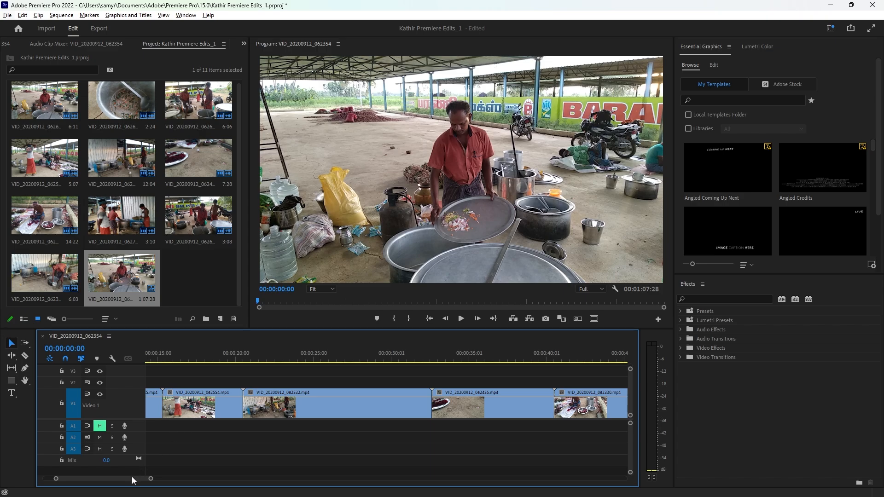
left_click_drag(132, 480, 122, 480)
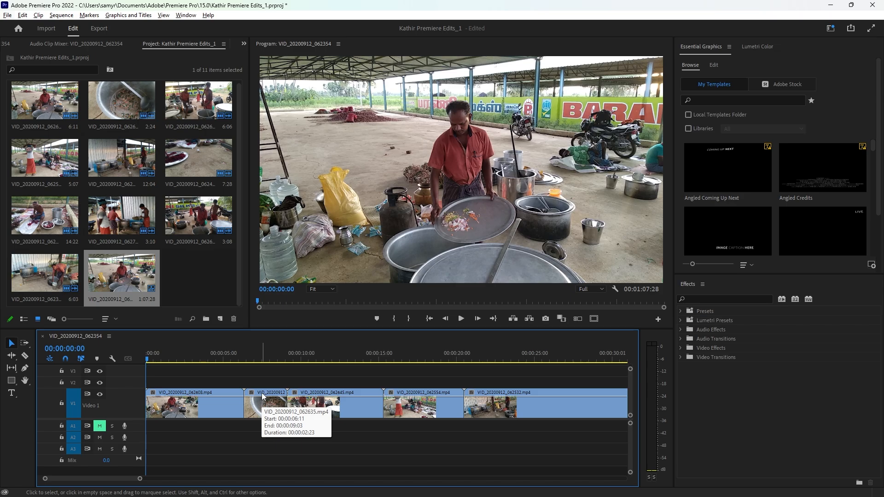
left_click(200, 402)
mouse_move(148, 360)
left_mouse_down()
mouse_move(201, 362)
mouse_move(147, 362)
left_mouse_up()
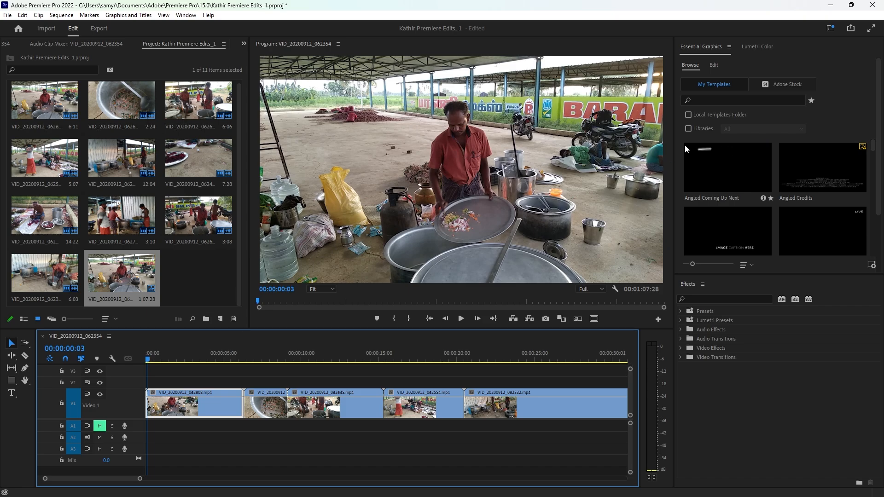
Open the RGB Curves controls of Lumetri Color for the first clip
left_click(755, 46)
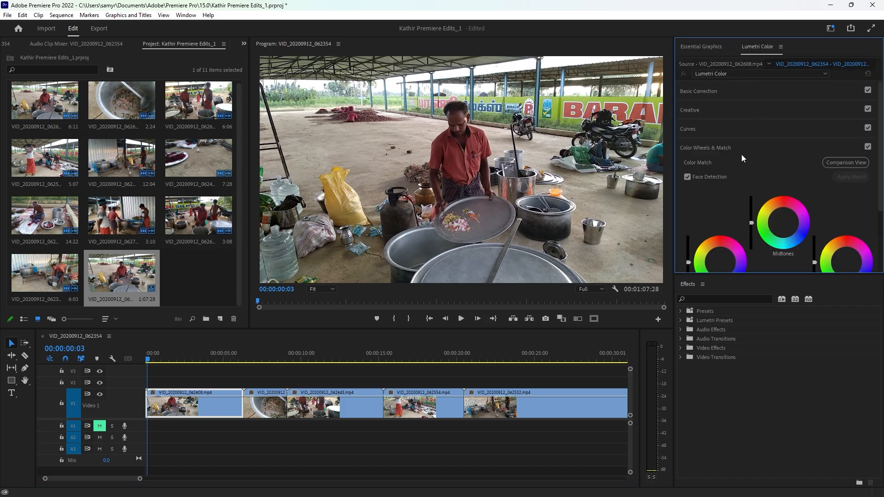
left_click(702, 131)
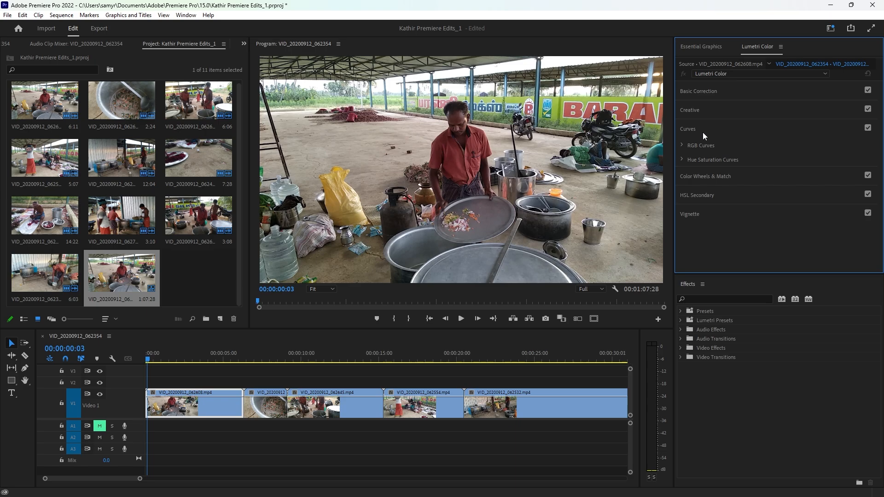
left_click(681, 145)
left_click(681, 145)
left_click(681, 145)
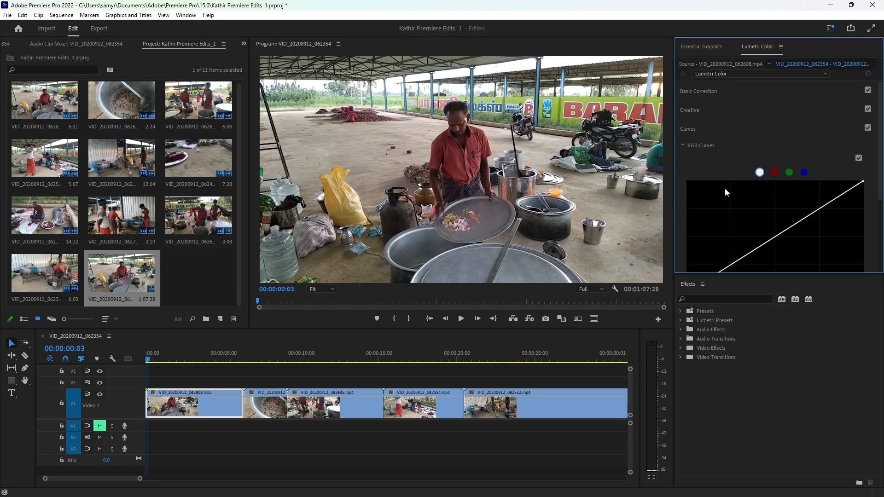
Brighten the first clip by raising the middle of its white RGB curve, and preview it briefly
scroll(756, 214, "down", 1)
left_click_drag(770, 213, 765, 196)
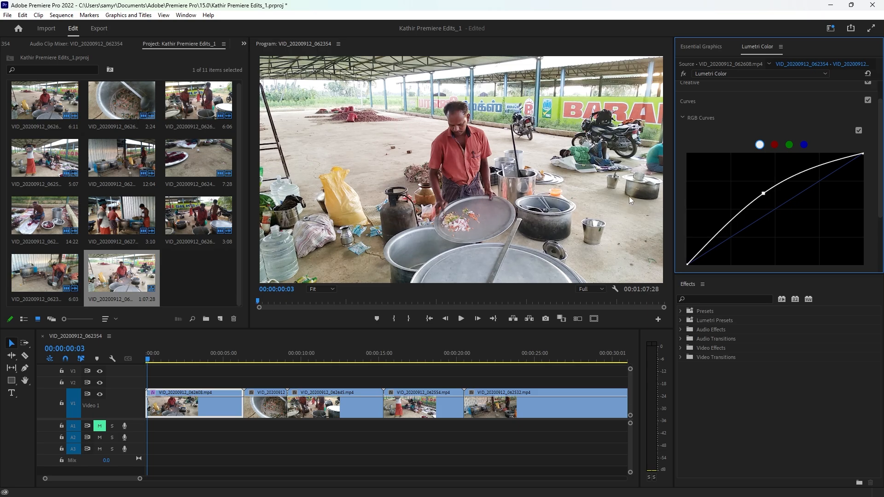
scroll(797, 192, "up", 1)
key("space")
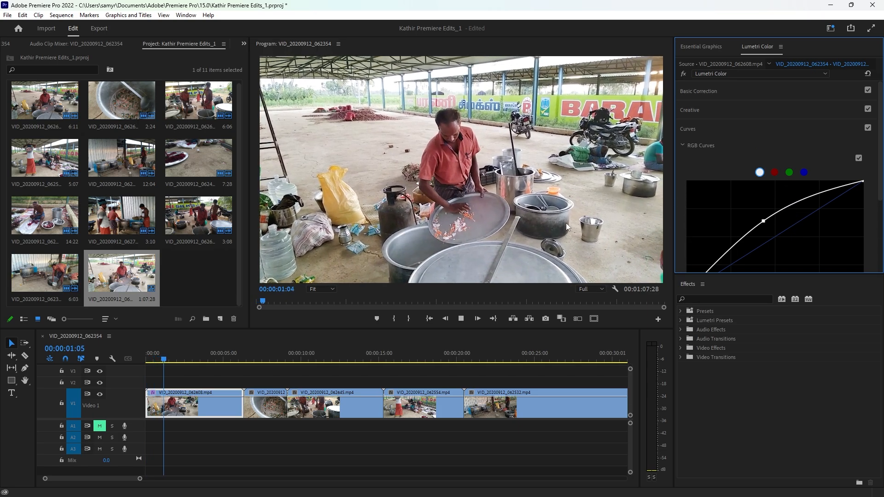
key("space")
Try brightening the second clip by raising the middle of its white RGB curve, and undo that adjustment
key("minus")
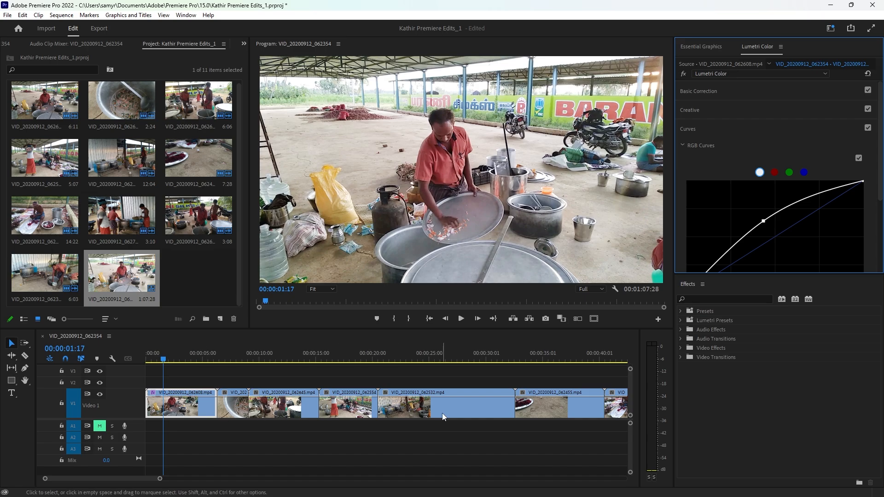
left_click(229, 359)
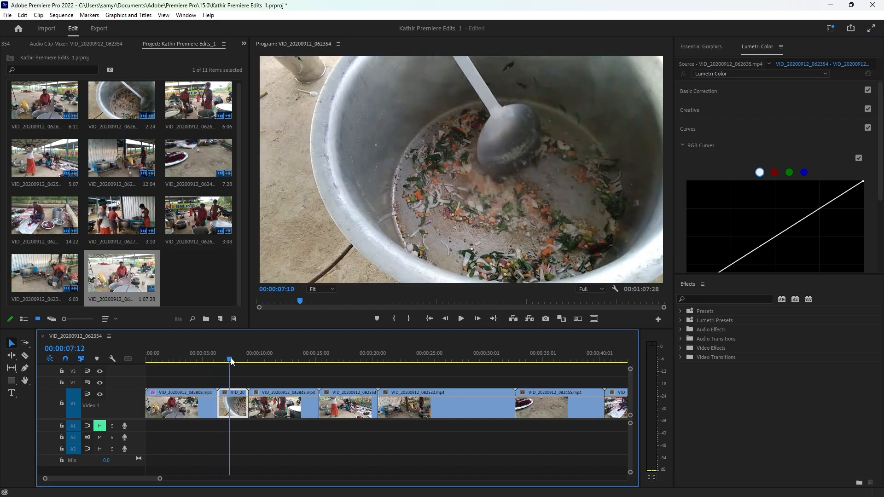
left_click_drag(231, 359, 232, 360)
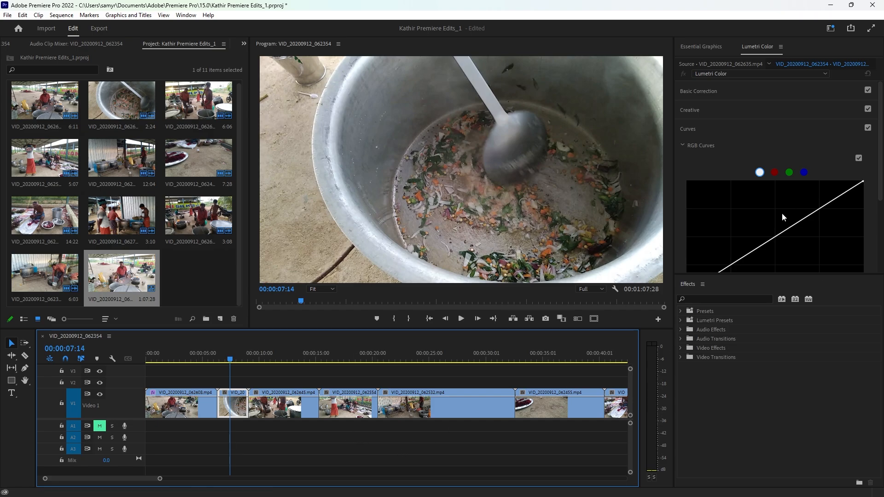
left_click_drag(773, 239, 766, 220)
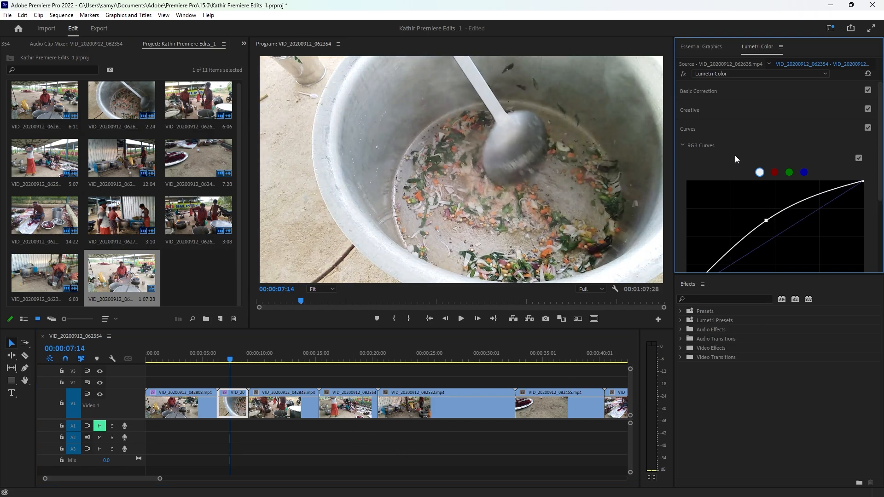
key("ctrl+z")
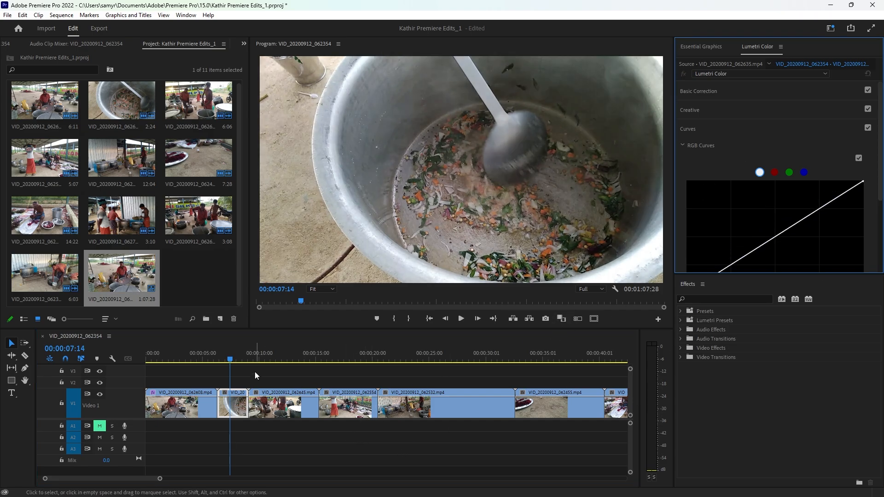
Create a 1920 × 1080, 23.976 fps adjustment layer and place it on track V2 across all the clips
left_click_drag(230, 360, 170, 360)
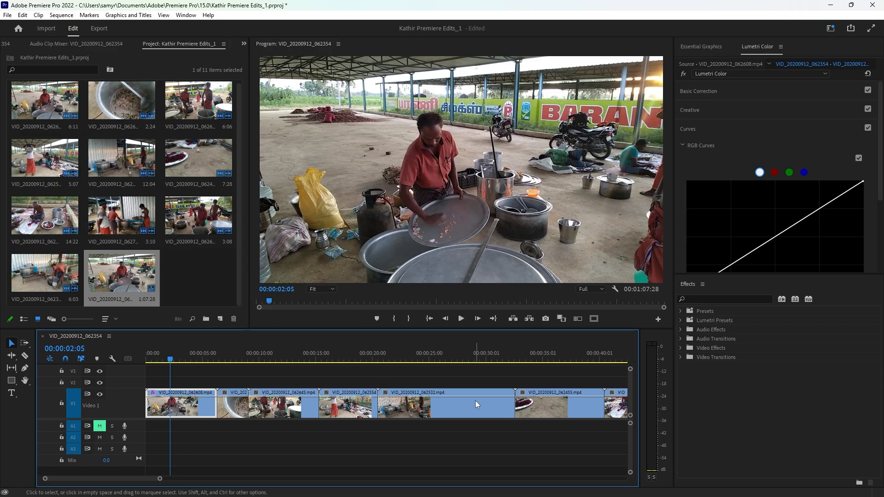
left_click(220, 319)
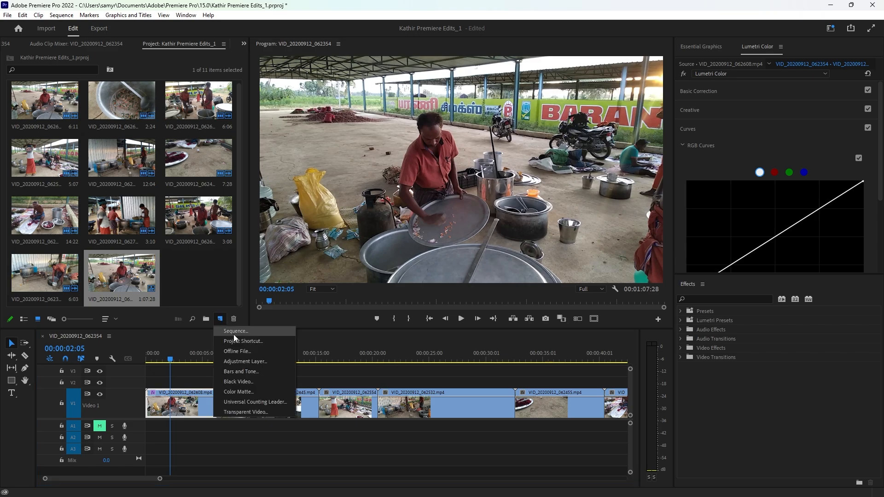
left_click(250, 361)
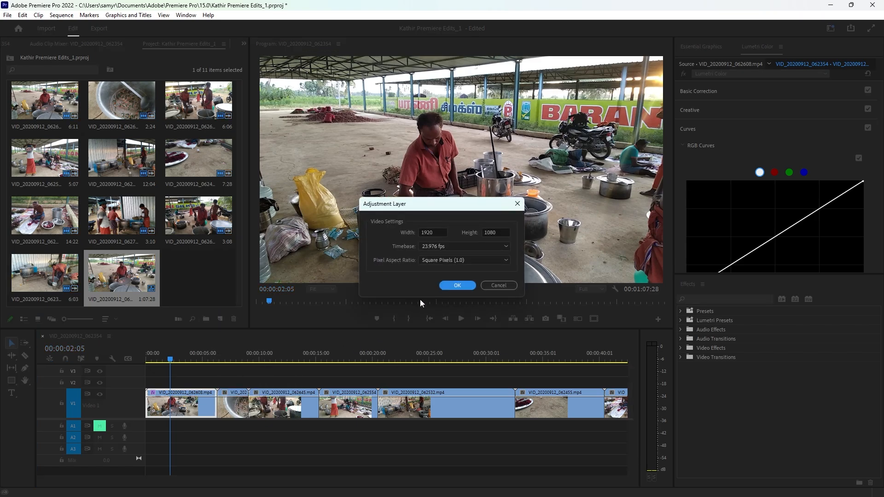
left_click(457, 286)
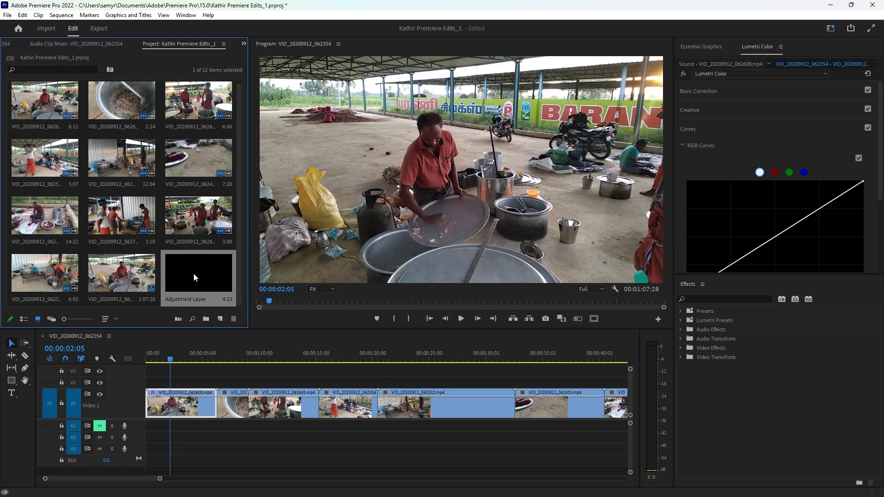
left_click_drag(202, 278, 477, 380)
key("minus")
key("minus")
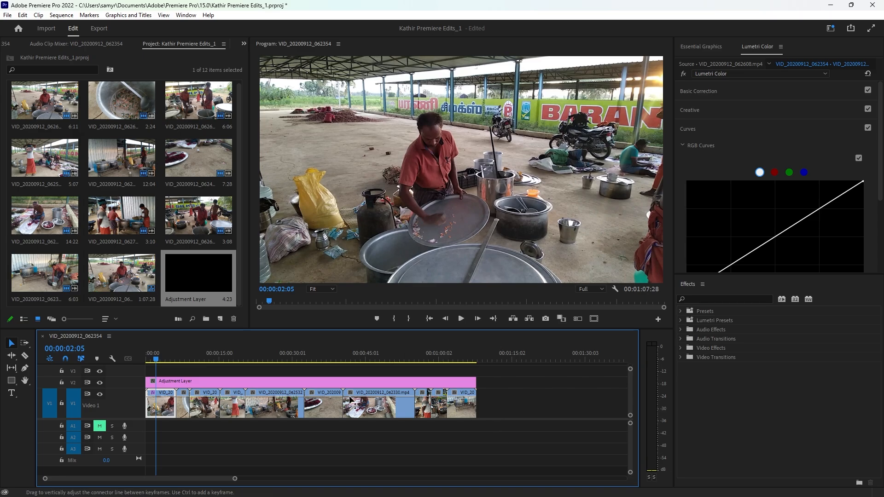
Try brightening all clips by raising the adjustment layer's white RGB curve, and reset the curve after scrubbing the sequence
left_click(250, 385)
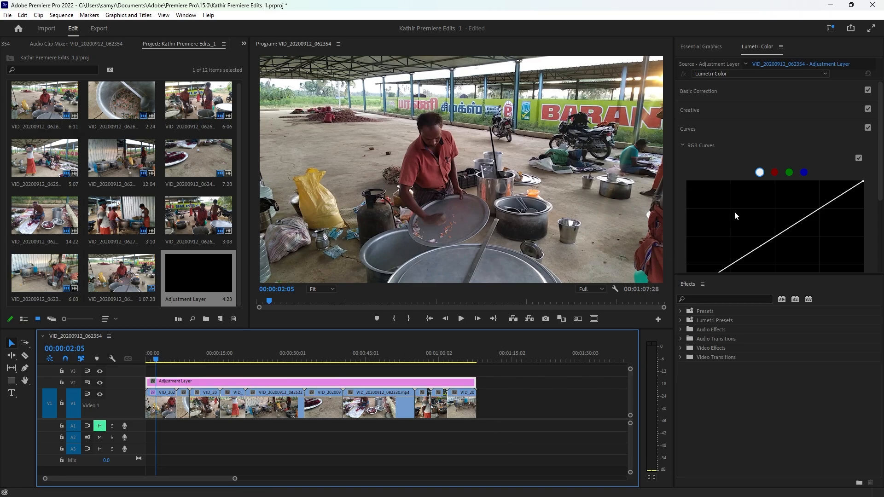
left_click_drag(770, 241, 758, 220)
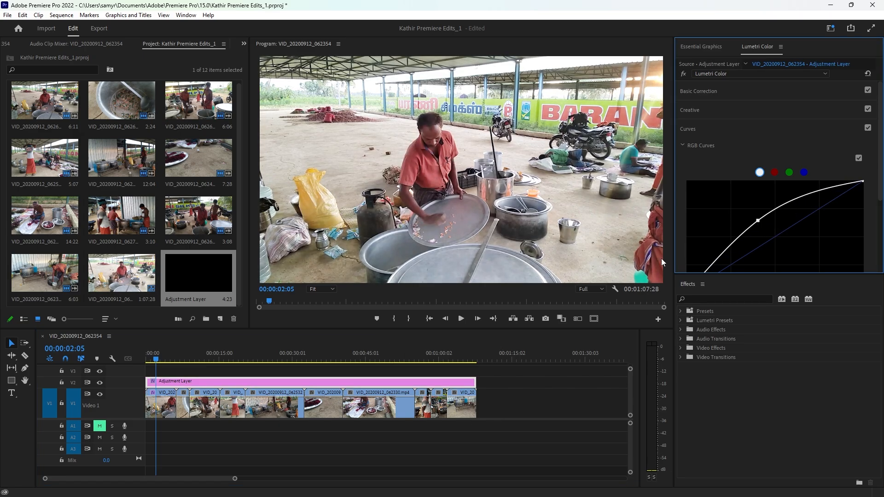
left_click_drag(171, 358, 457, 387)
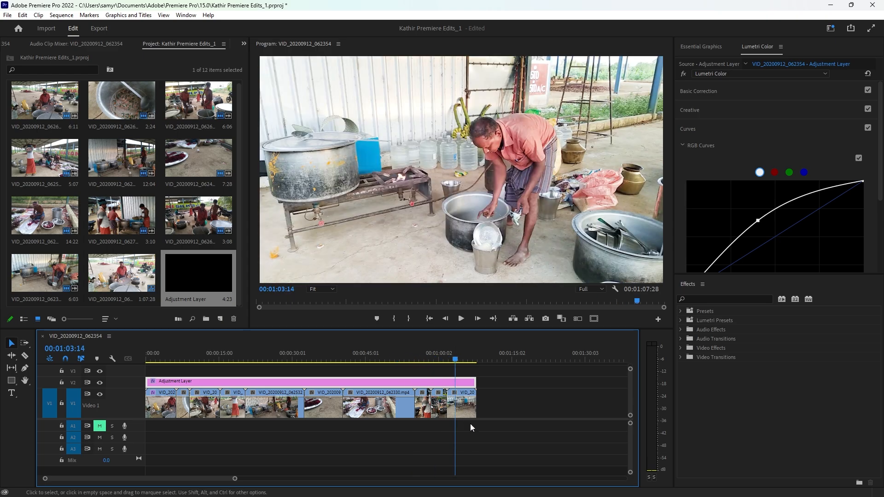
double_click(775, 227)
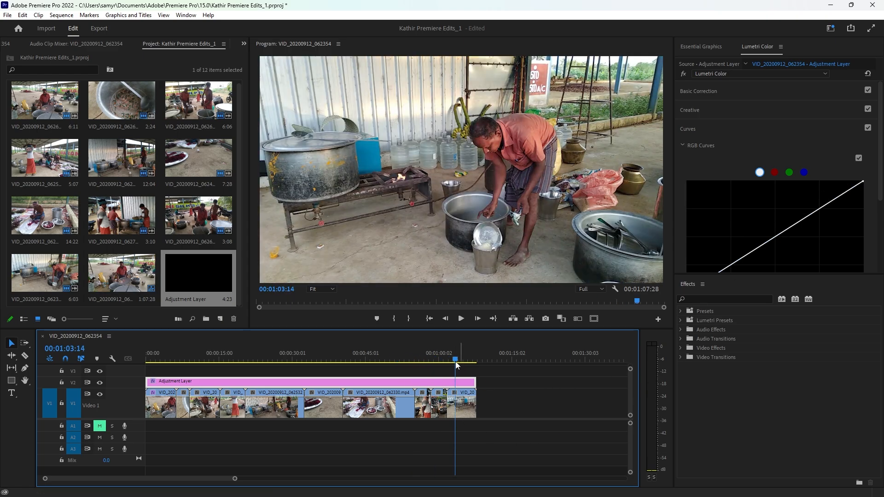
Try a stronger lift of the adjustment layer's white RGB curve over the first clip, and undo it
left_click_drag(197, 371, 167, 374)
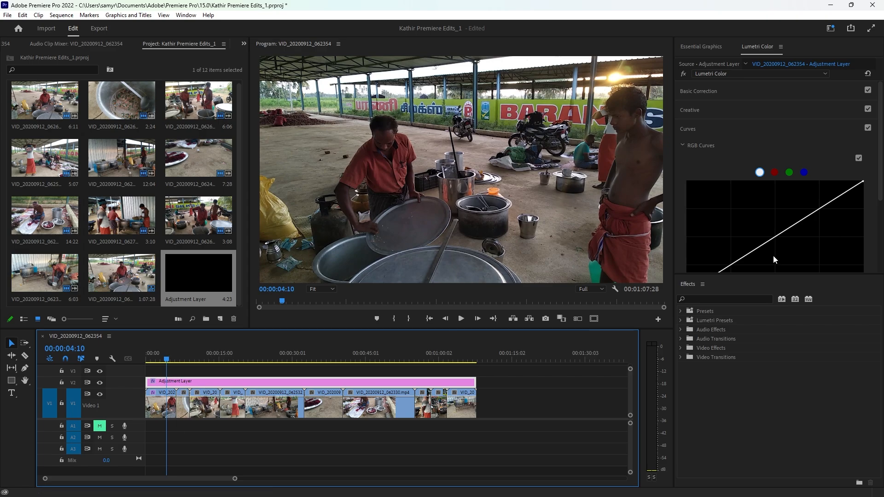
left_click_drag(773, 244, 756, 203)
key("space")
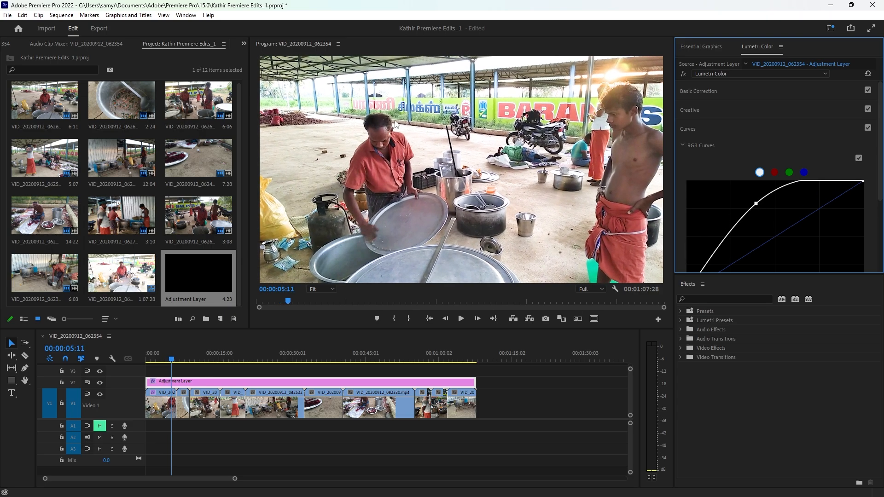
key("ctrl+z")
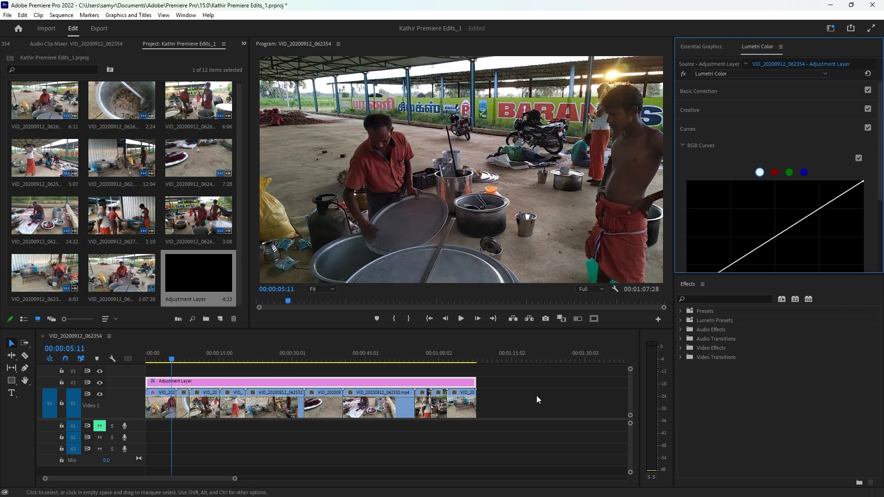
Set the adjustment layer's opacity blend mode to Screen, and play and scrub the opening clips to check it
left_click(181, 386)
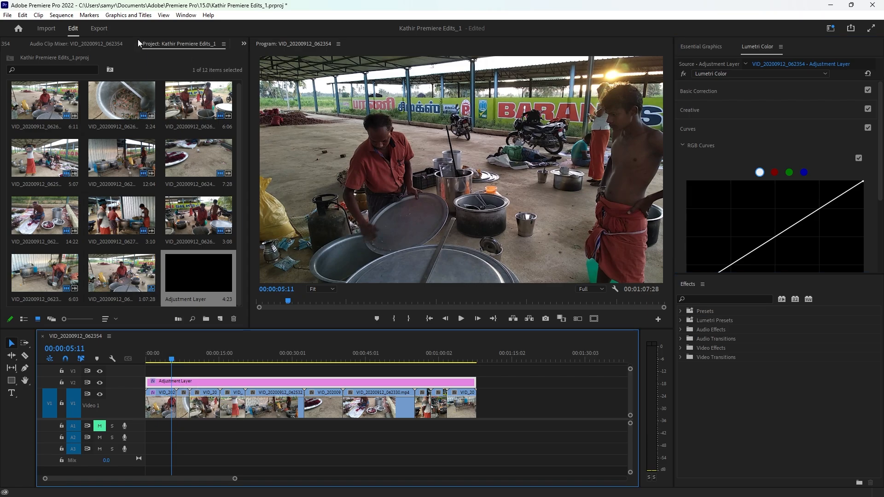
key("shift+5")
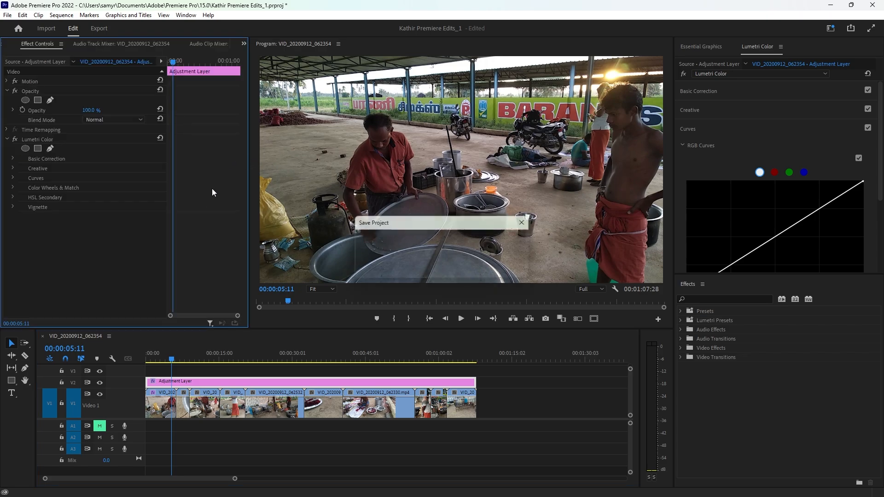
left_click(208, 385)
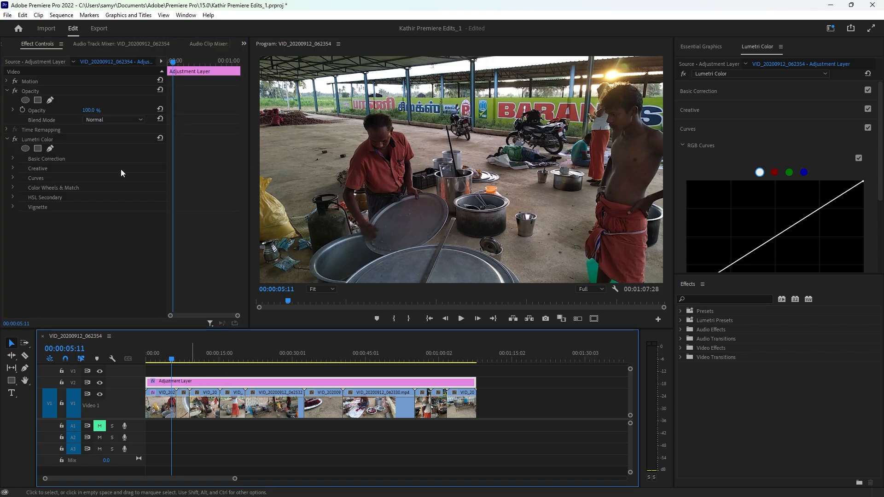
left_click(104, 118)
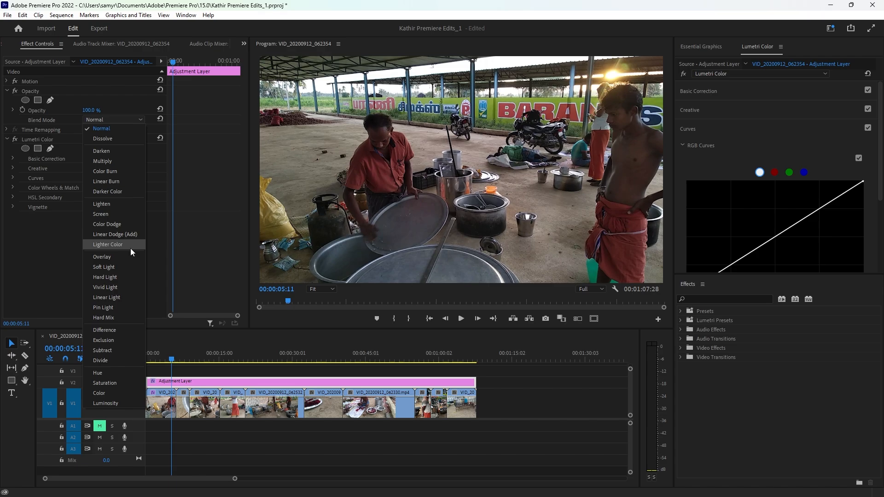
left_click(114, 209)
key("space")
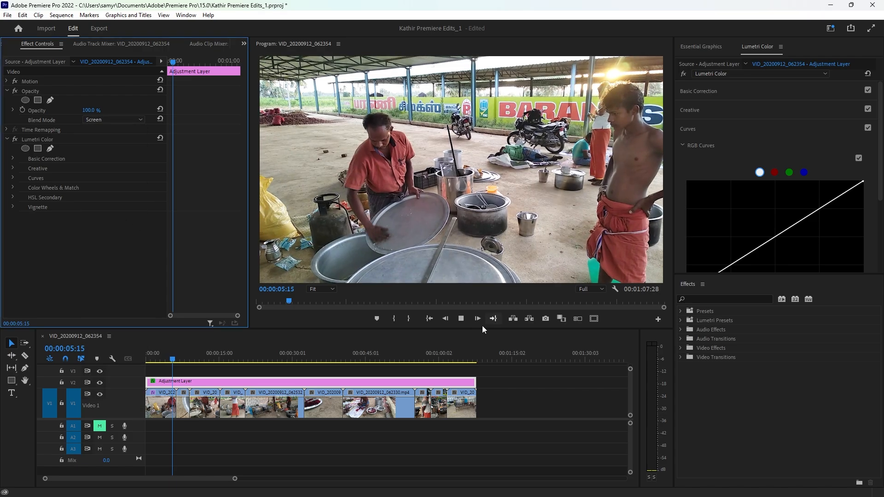
left_click_drag(196, 357, 156, 367)
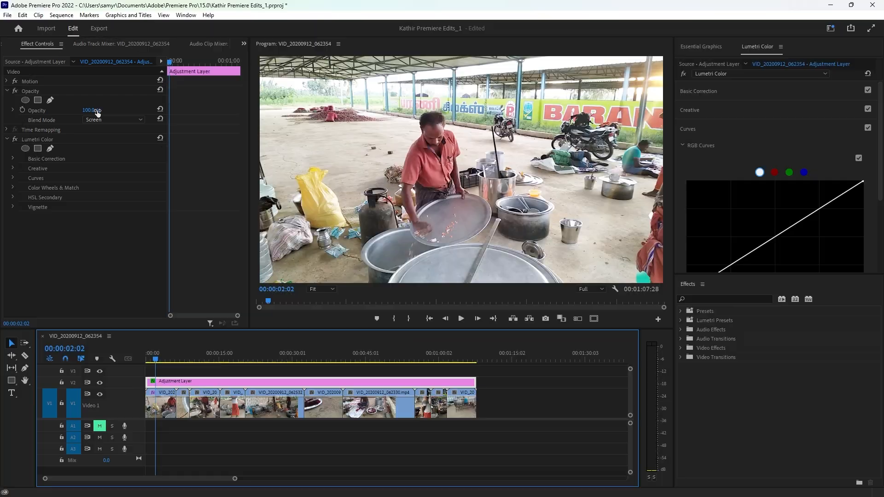
Reduce the adjustment layer's opacity to 88%, checking the brightness by playing and scrubbing the first clips
mouse_move(89, 113)
left_mouse_down()
mouse_move(57, 112)
mouse_move(76, 113)
left_mouse_up()
key("space")
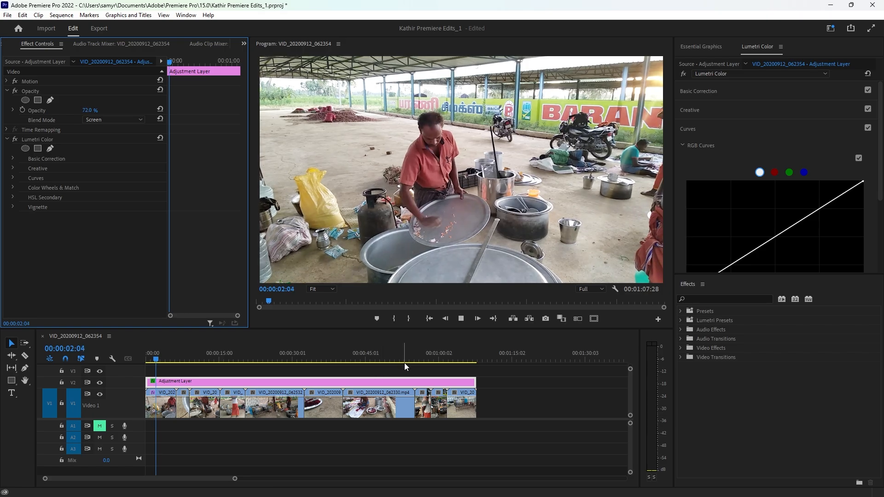
key("space")
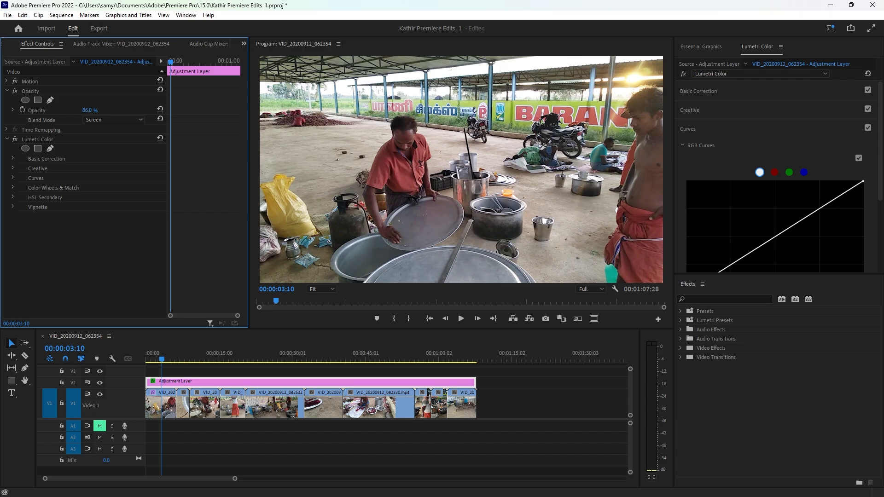
left_click_drag(89, 110, 92, 110)
left_click_drag(206, 358, 146, 359)
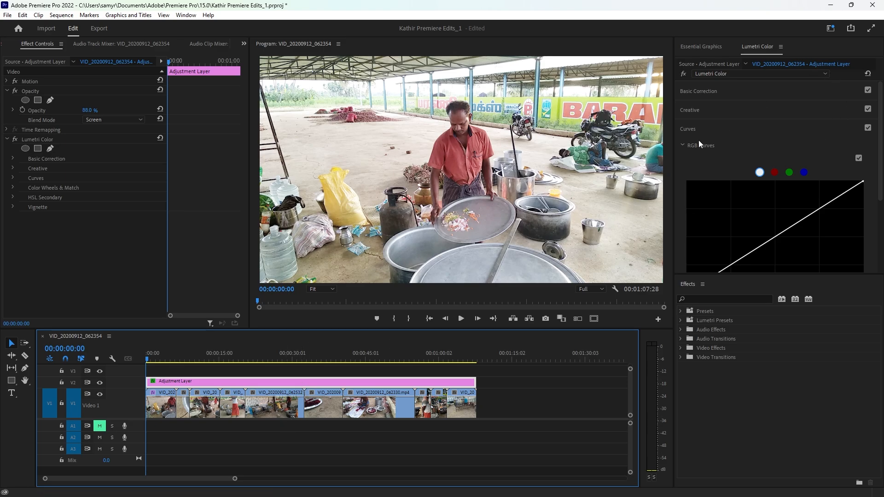
Raise the adjustment layer's Lumetri saturation in Basic Correction to 172.4, previewing it on several clips
left_click(705, 91)
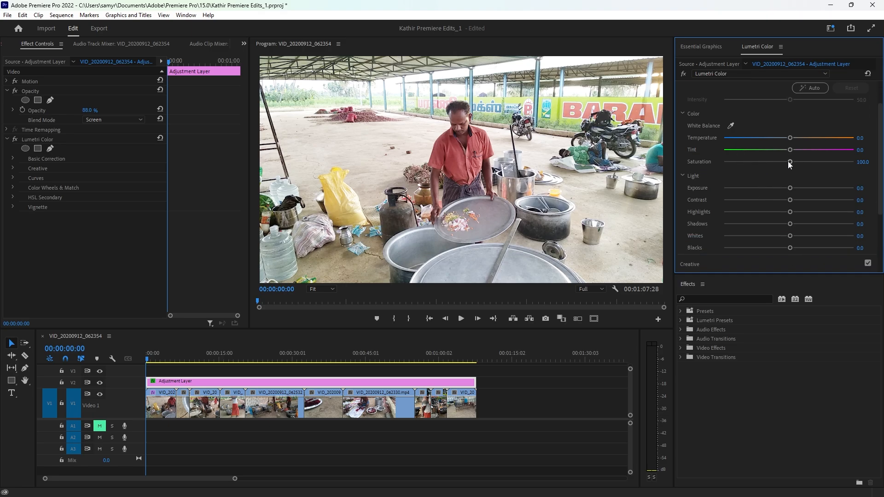
left_click_drag(789, 162, 711, 163)
left_click_drag(655, 163, 654, 162)
left_click_drag(819, 167, 820, 166)
key("space")
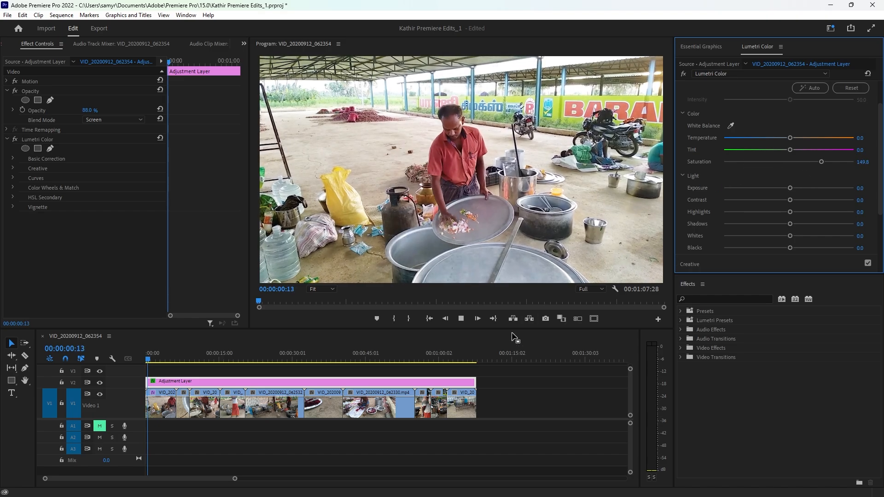
left_click_drag(211, 353, 224, 351)
left_click_drag(821, 161, 832, 162)
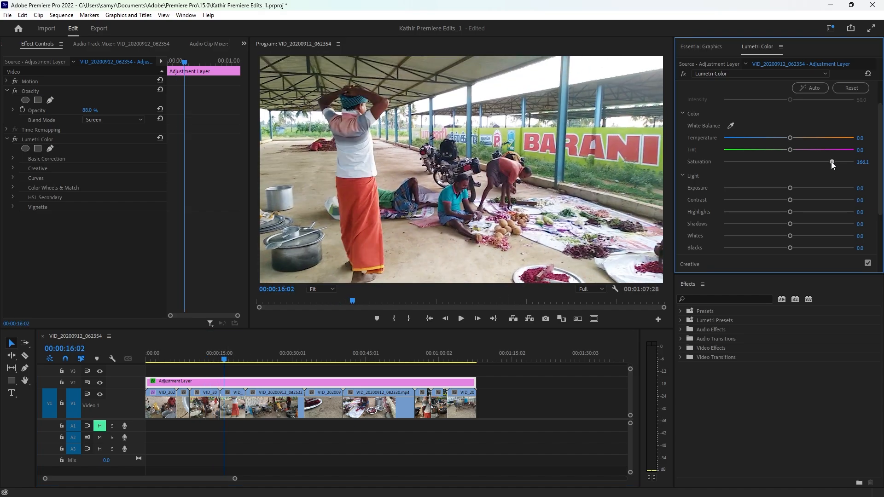
left_click_drag(251, 352, 133, 362)
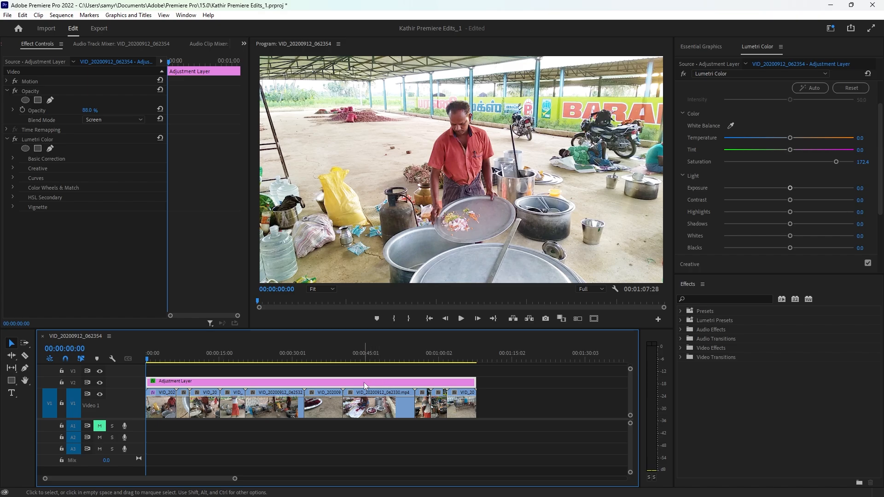
Find the Crop video effect and apply it to the adjustment layer on track V2
left_click(715, 297)
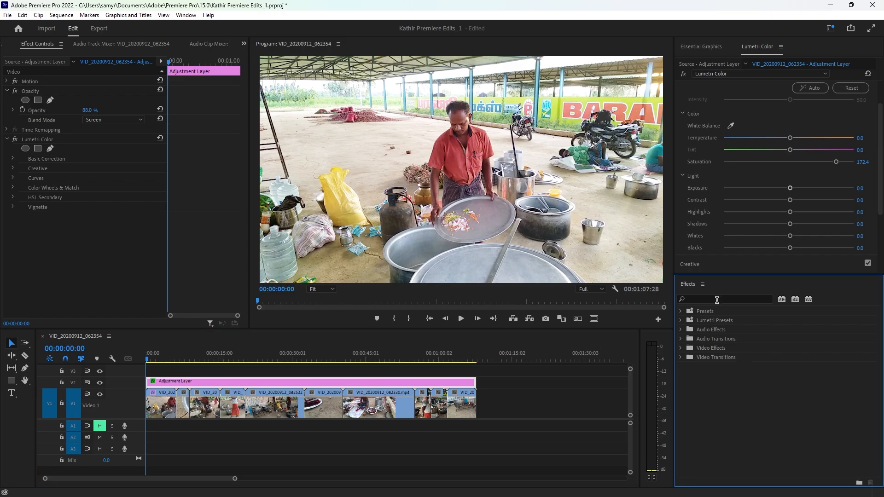
left_click(716, 299)
type("crop")
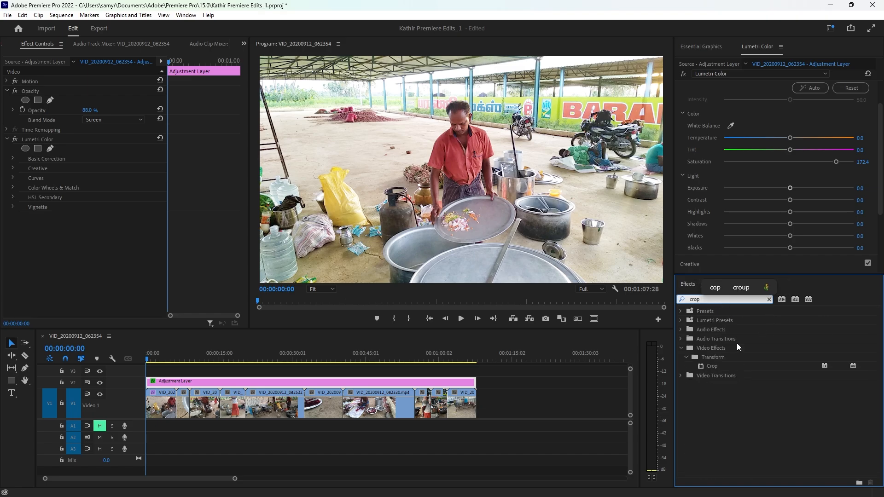
left_click_drag(710, 366, 394, 383)
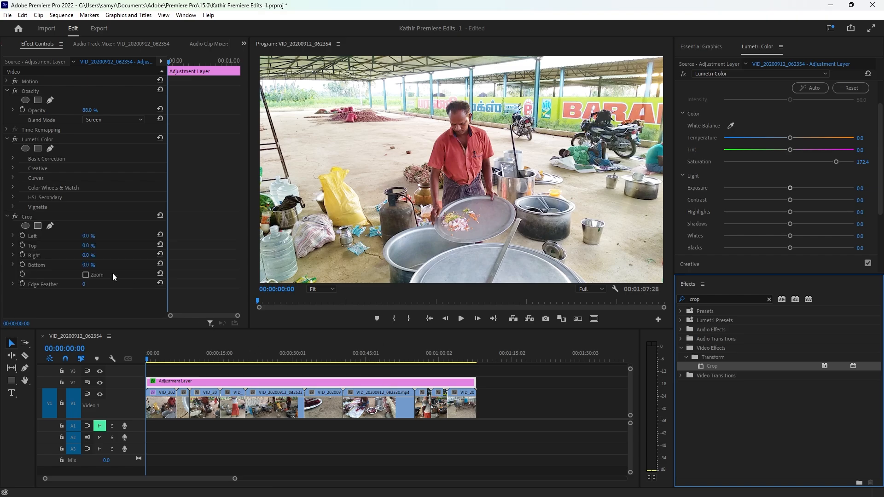
Crop the adjustment layer by 12.5% at the top and 12.5% at the bottom, and play the letterboxed first clip
left_click(29, 217)
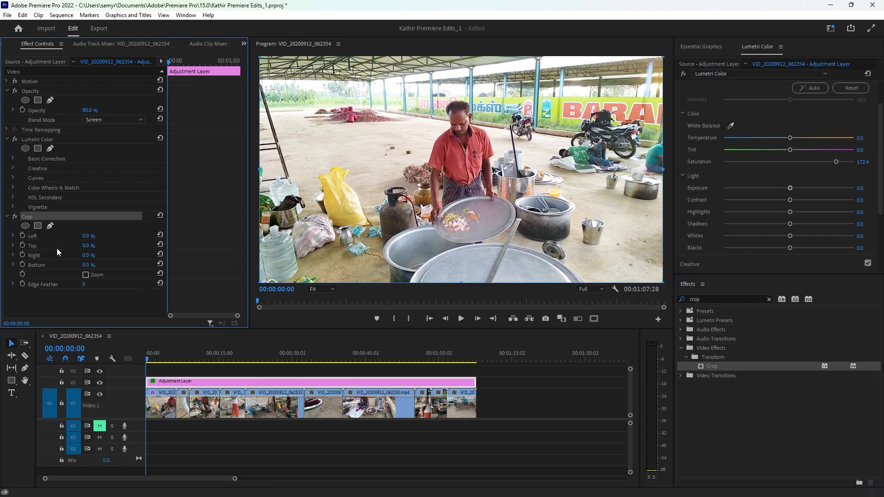
left_click(86, 246)
type("12")
key("Tab")
key("Tab")
type("12.5")
key("Return")
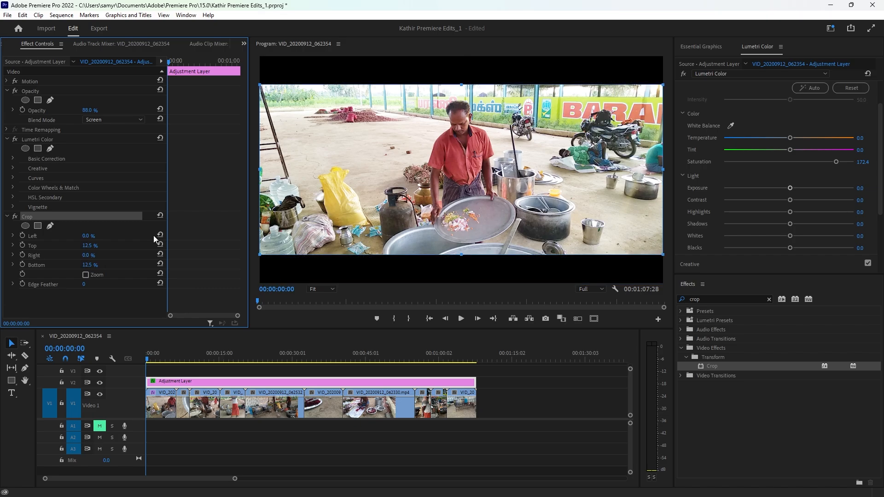
left_click(505, 395)
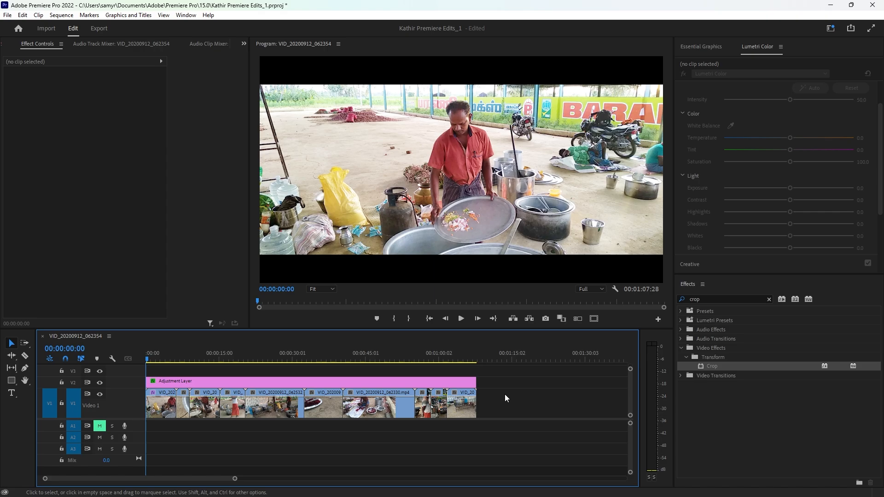
key("space")
mouse_move(161, 359)
left_mouse_down()
mouse_move(175, 359)
mouse_move(165, 361)
left_mouse_up()
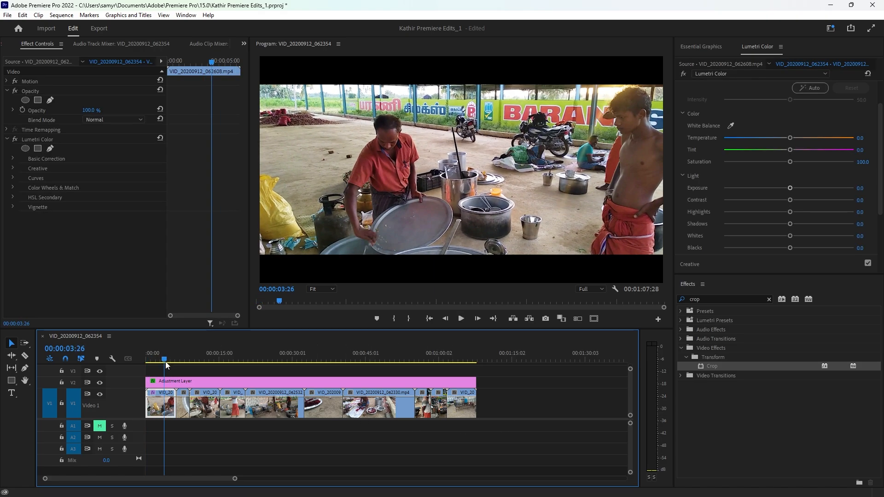
Compare the picture with track V2 hidden and shown, and set the adjustment layer's temperature and tint to 15.9 each
left_click(186, 384)
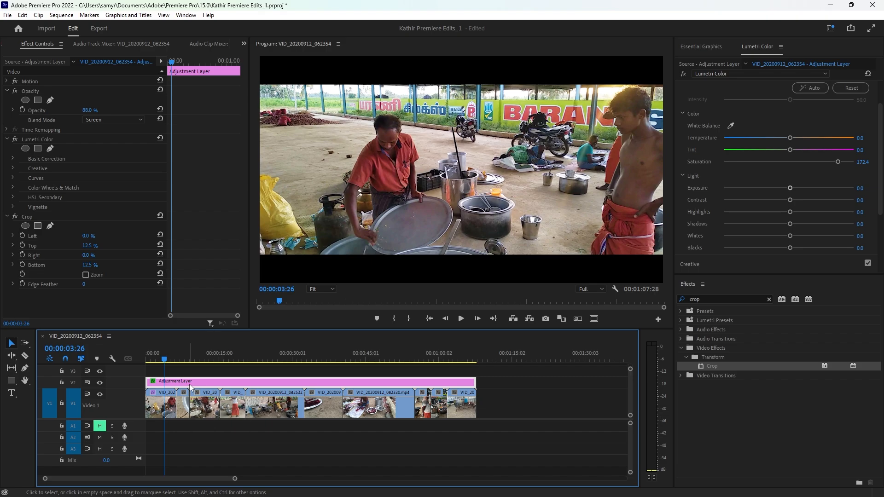
left_click_drag(165, 359, 206, 374)
left_click(100, 383)
left_click(99, 383)
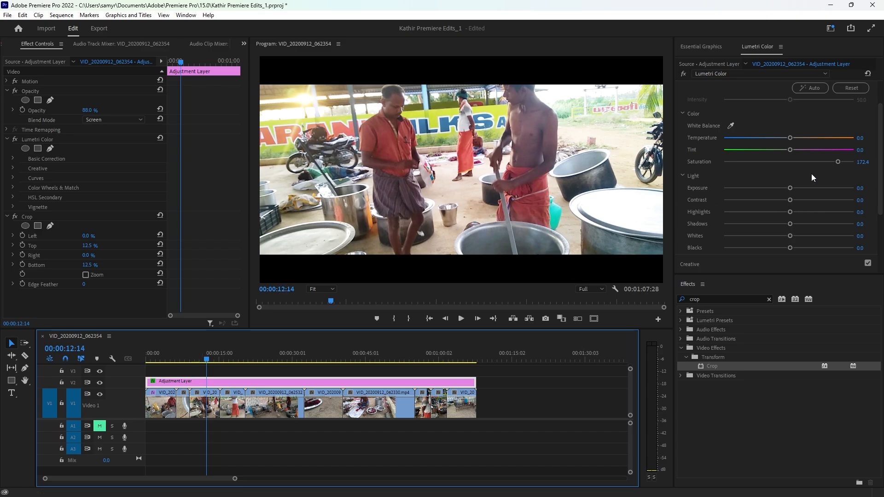
left_click_drag(791, 141, 796, 140)
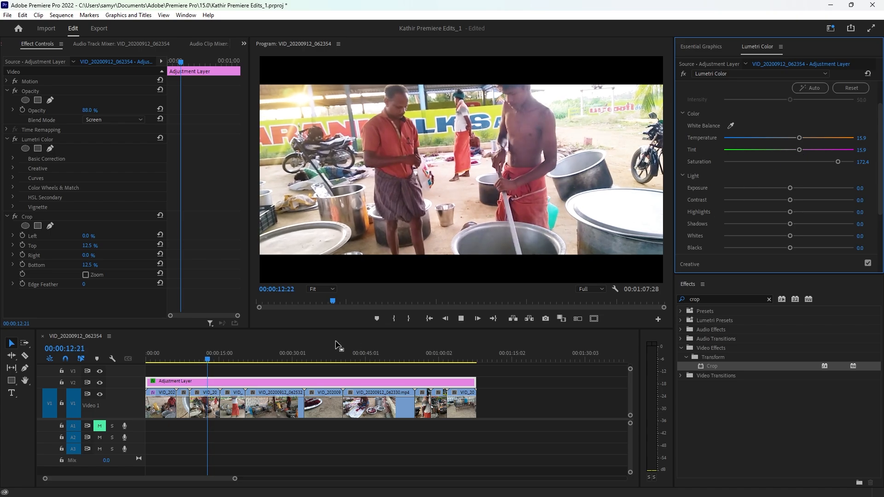
left_click_drag(227, 352, 160, 351)
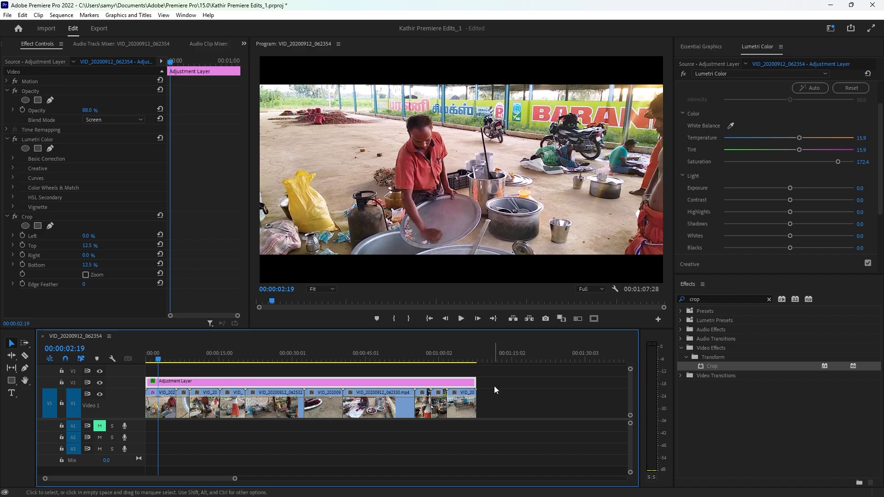
Find the Warp Stabilizer effect and apply it to the first clip on track V1
left_click(169, 416)
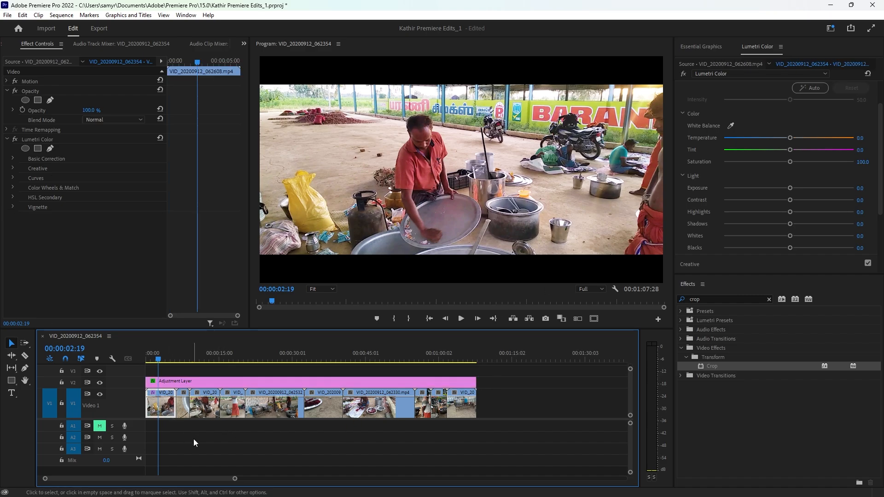
mouse_move(161, 354)
left_mouse_down()
mouse_move(146, 352)
mouse_move(159, 352)
left_mouse_up()
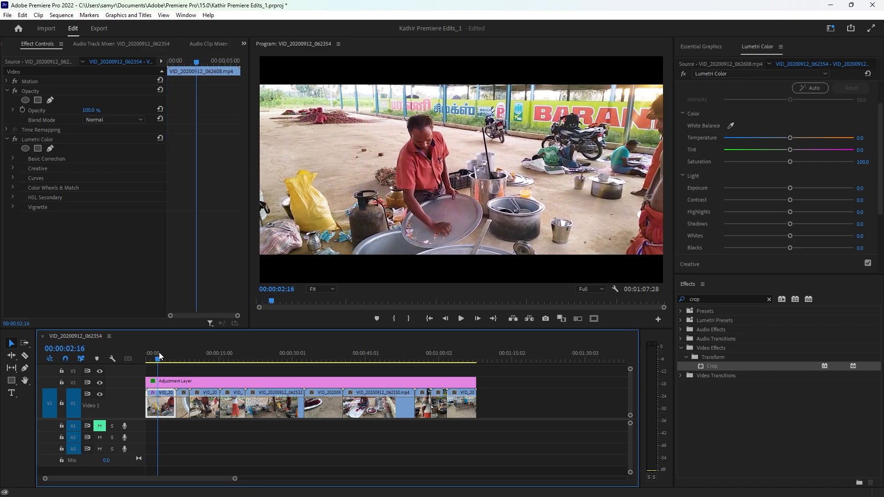
left_click(769, 299)
left_click(736, 300)
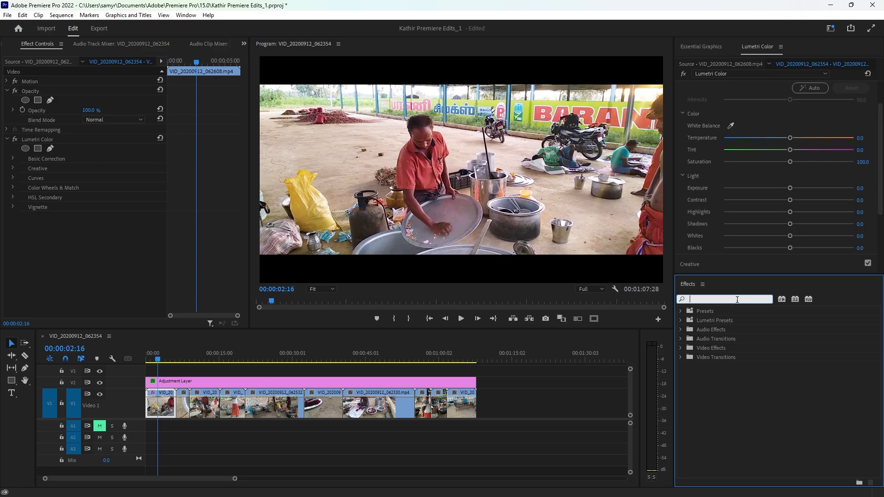
type("war")
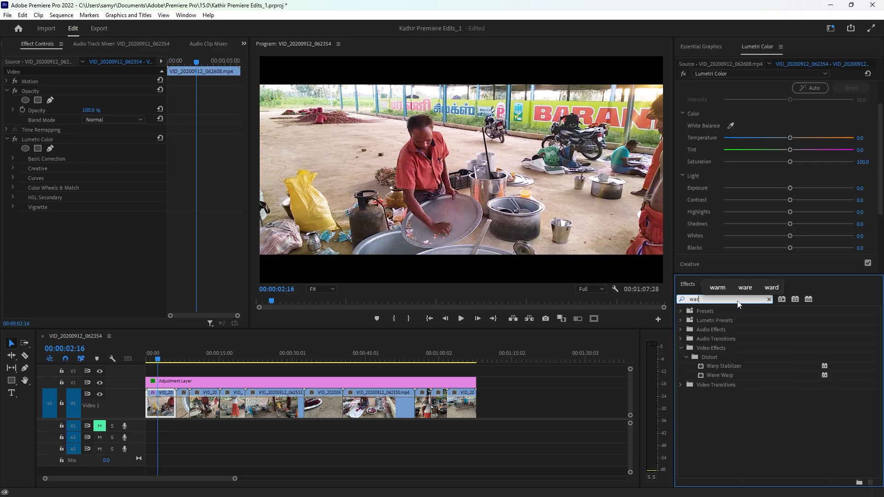
left_click_drag(730, 366, 158, 403)
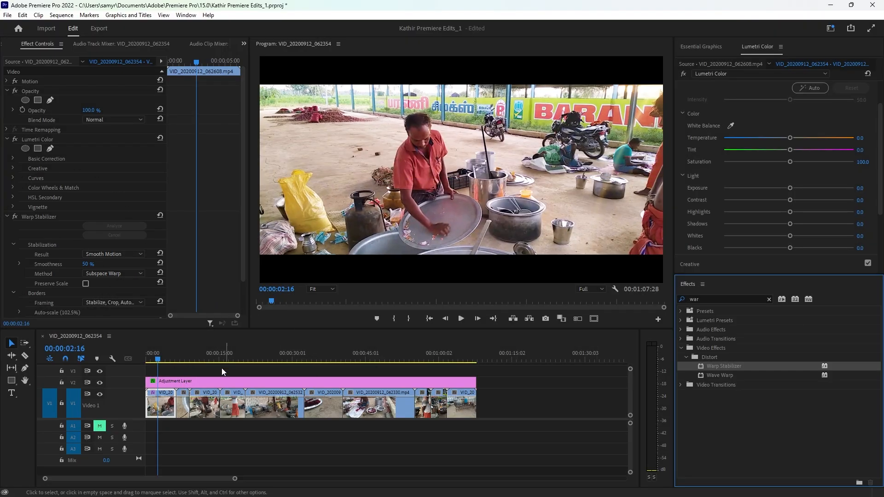
Compare playback of the first clip with Warp Stabilizer on, switched off, and switched on again
left_click_drag(157, 362, 121, 371)
key("space")
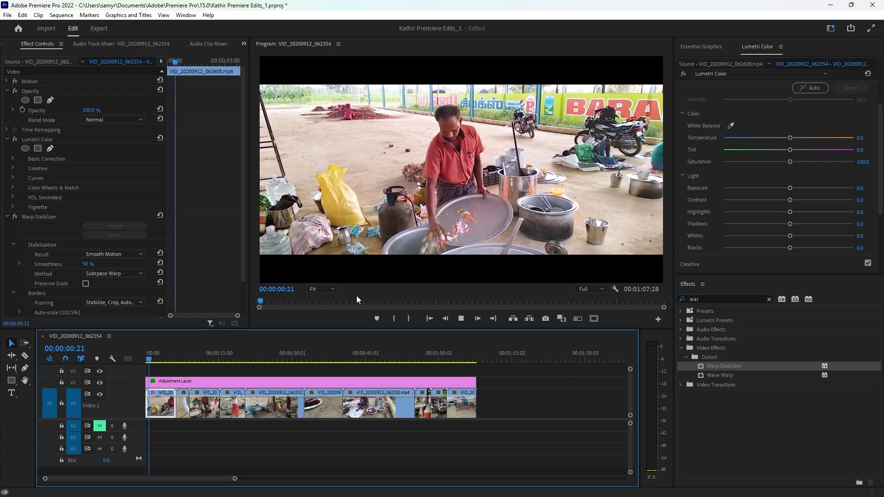
key("space")
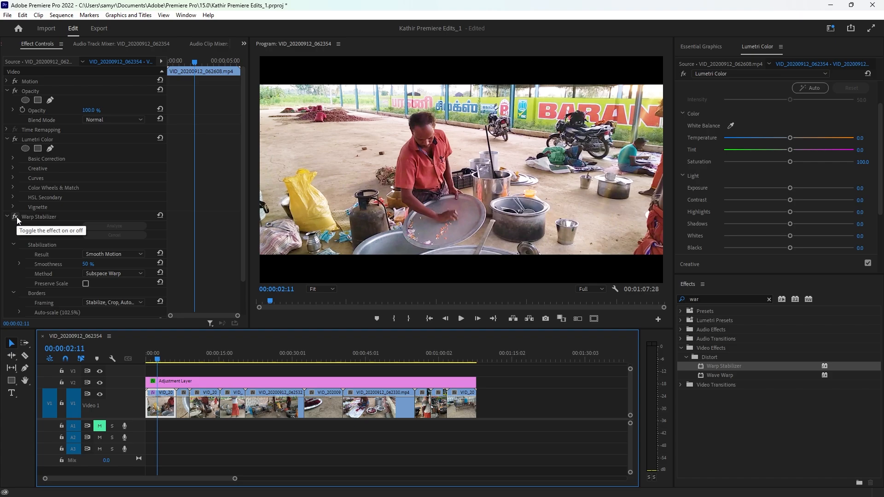
left_click(17, 217)
key("space")
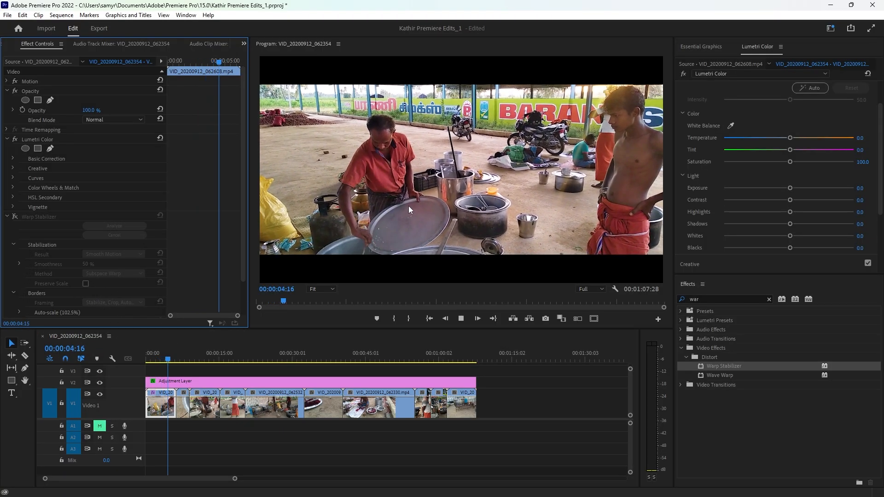
left_click_drag(169, 358, 134, 361)
key("space")
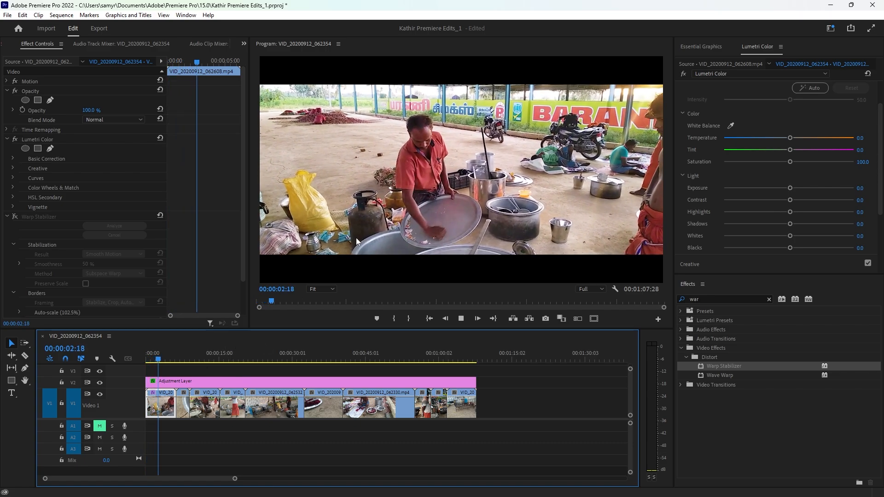
key("space")
left_click(14, 216)
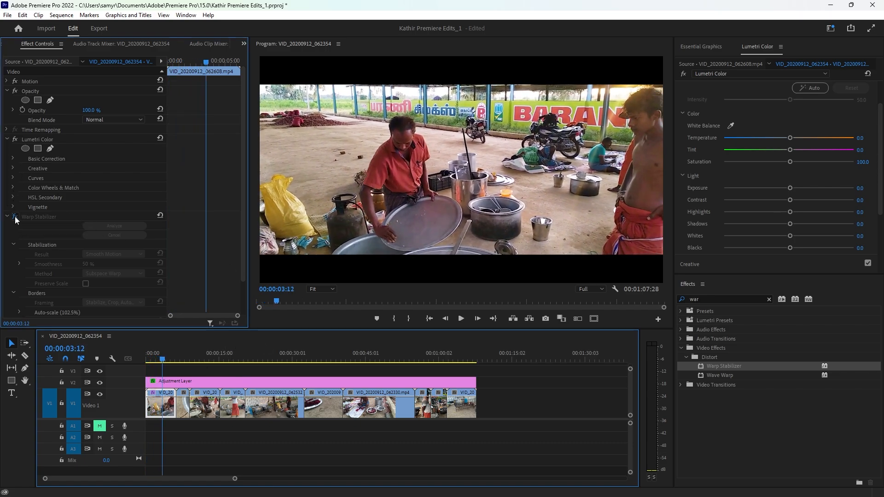
left_click_drag(162, 358, 146, 357)
key("space")
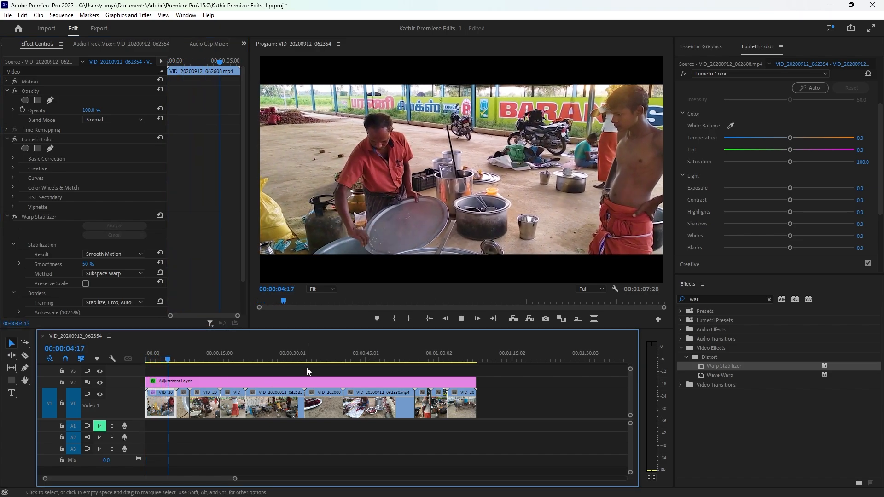
Finish playing the stabilized first clip and scrub through the remaining clips to the last one
key("space")
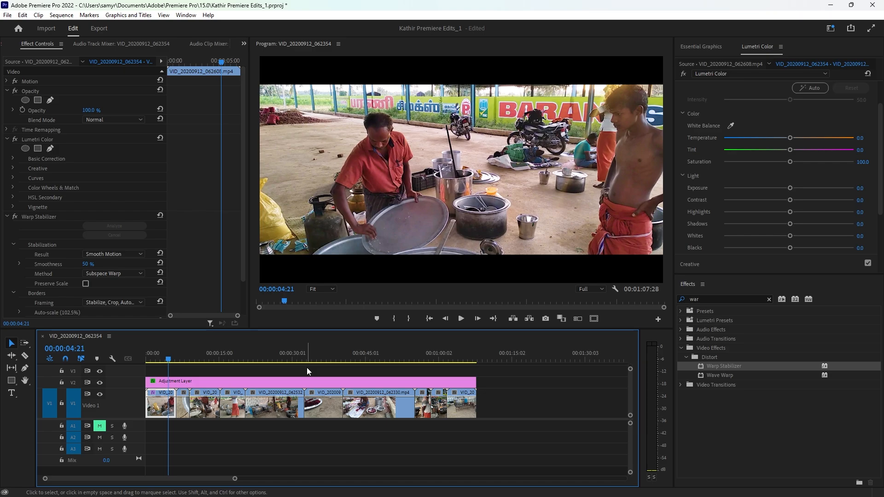
key("space")
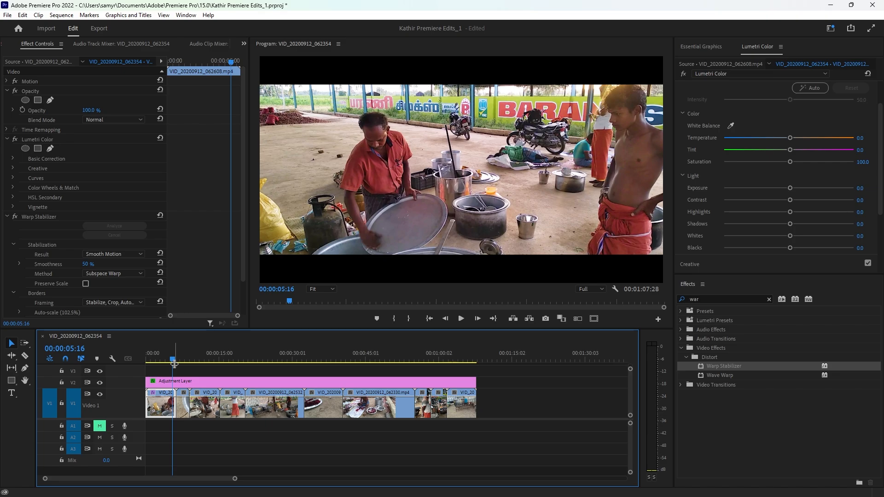
left_click_drag(191, 362, 469, 375)
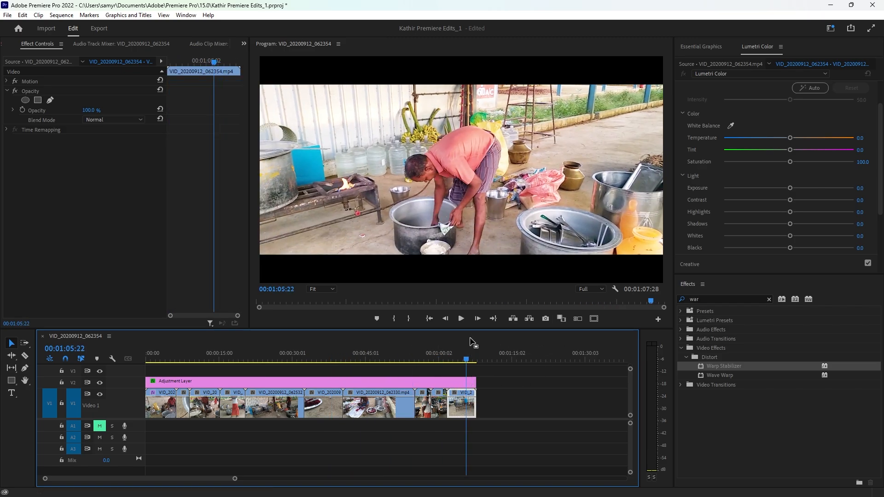
Select the adjustment layer and compare the last clip's picture with track V2 hidden and shown
left_click(462, 381)
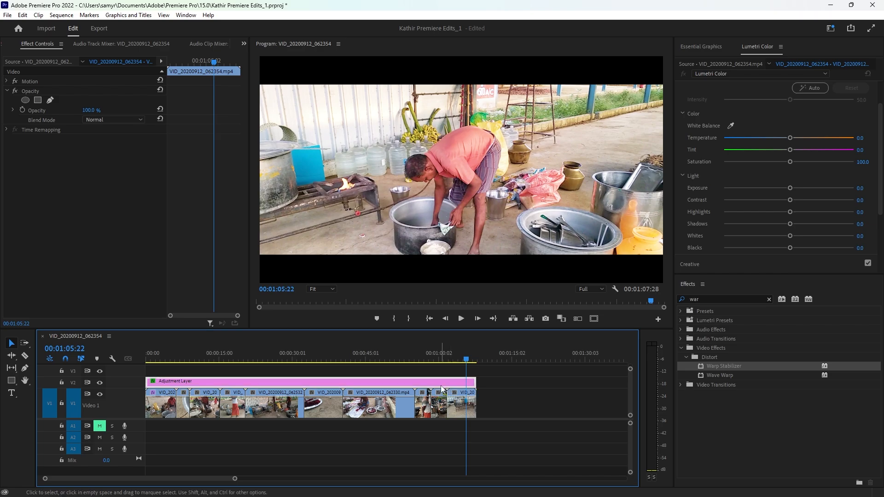
left_click(98, 382)
left_click(98, 383)
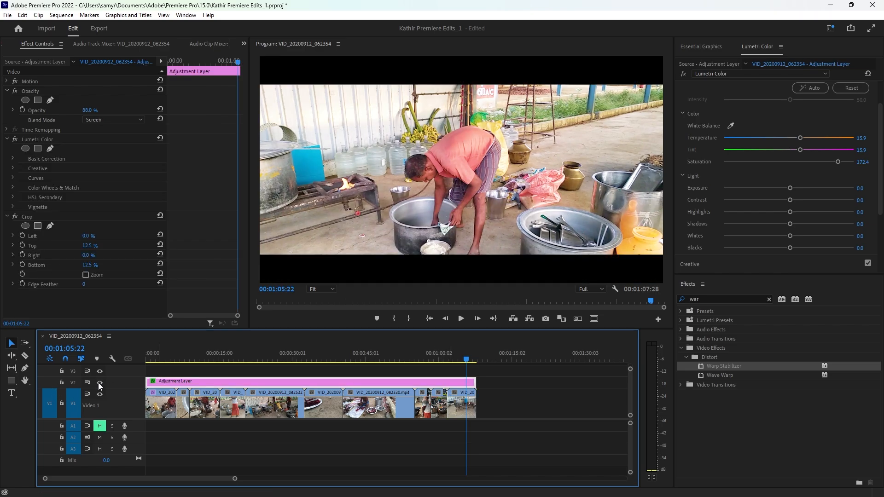
scroll(134, 411, "down", 1)
scroll(104, 398, "up", 1)
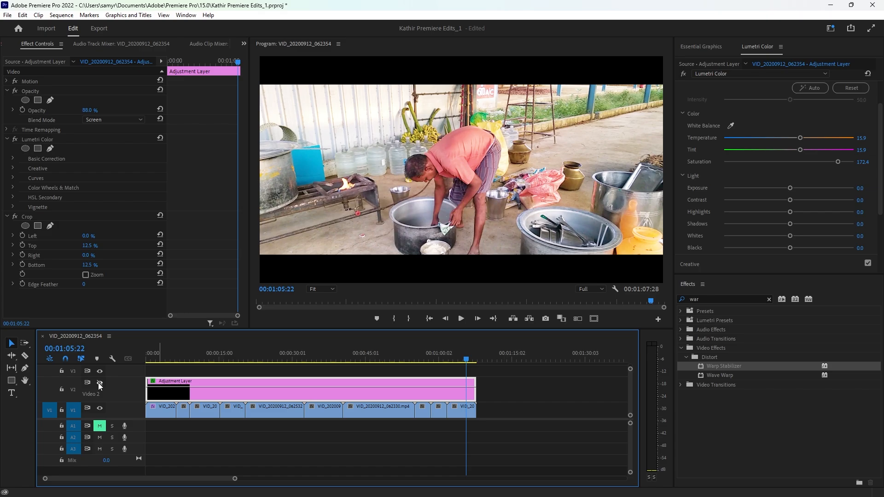
left_click(98, 383)
left_click(98, 383)
left_click(98, 382)
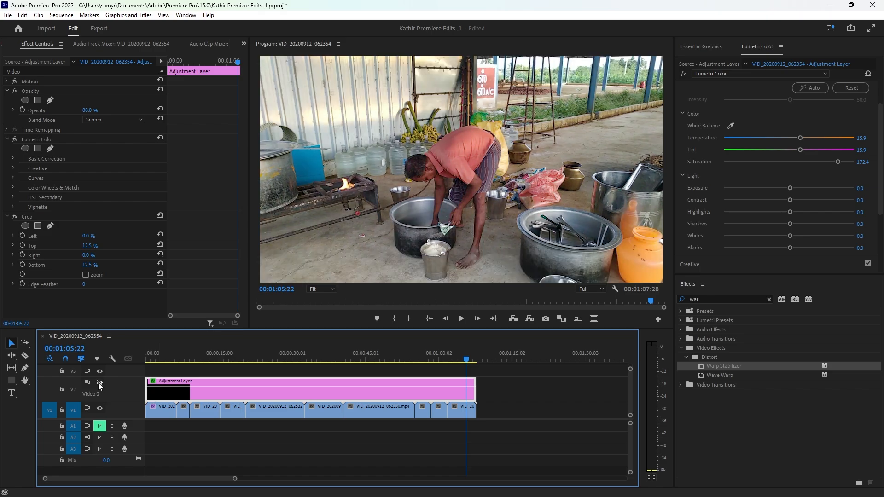
left_click(98, 382)
left_click(98, 383)
left_click(99, 382)
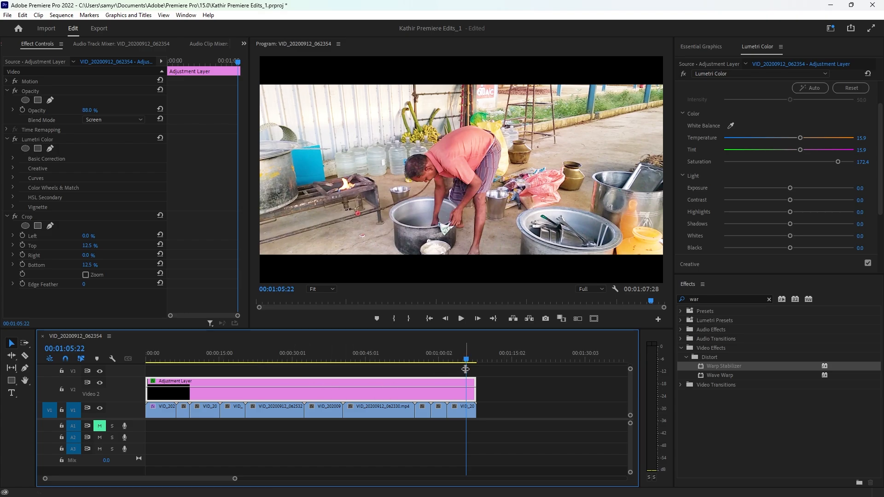
Play the graded and letterboxed sequence from its beginning, and stop the playback
key("Home")
key("space")
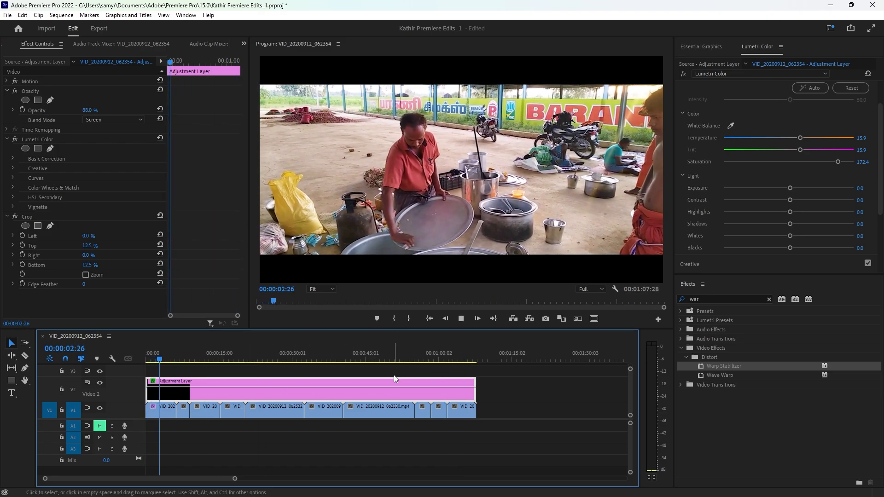
key("space")
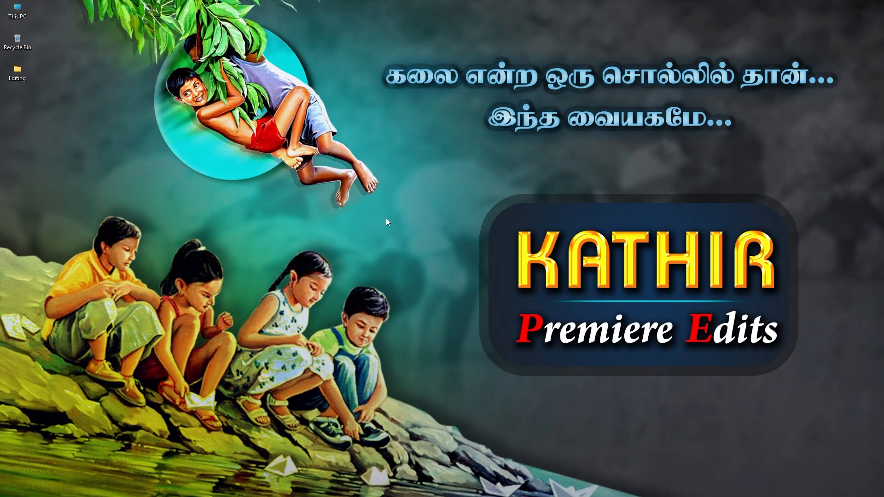
right_click(386, 217)
left_click(409, 255)
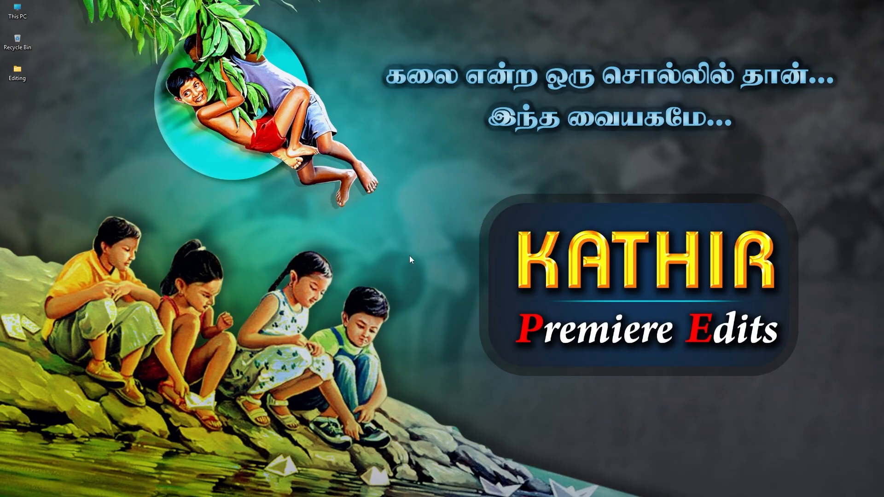